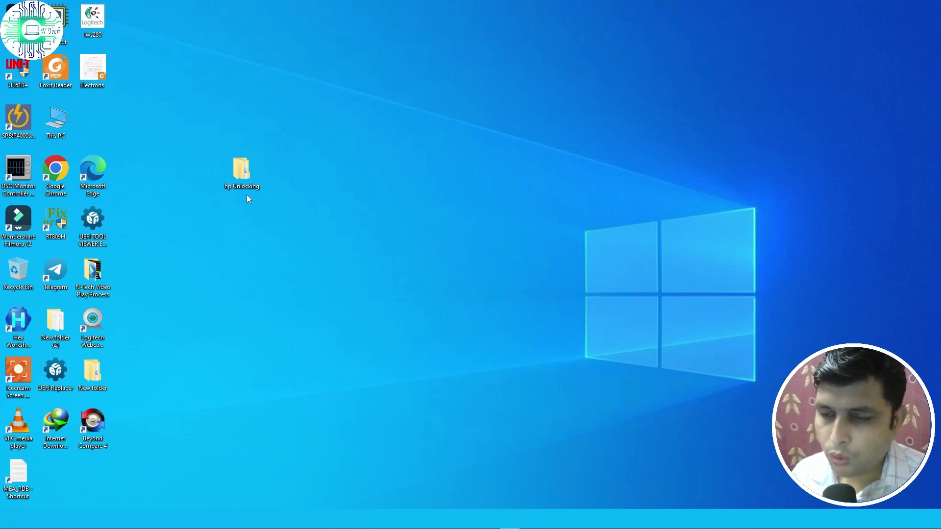
Open the hp Unlocking folder on the desktop and check the contents of its hp Elitebook 840 G3 folder
double_click(246, 190)
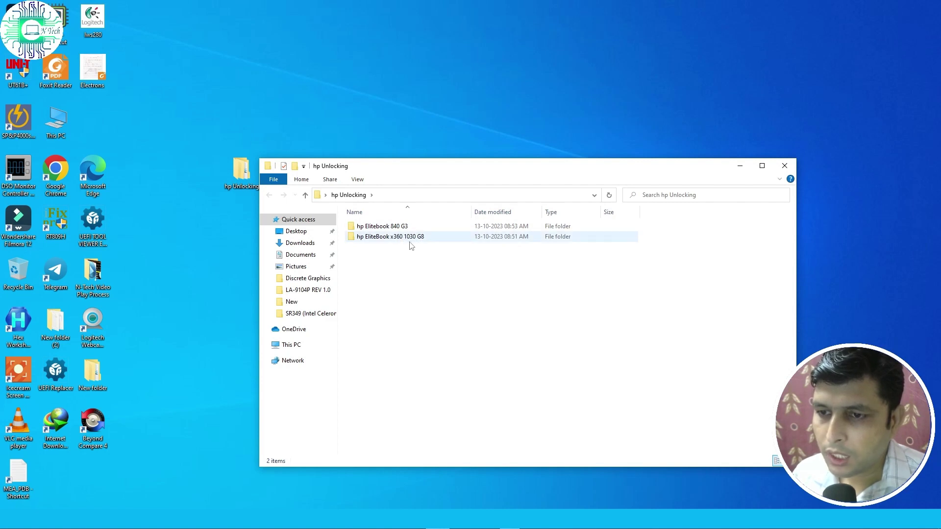
mouse_move(404, 246)
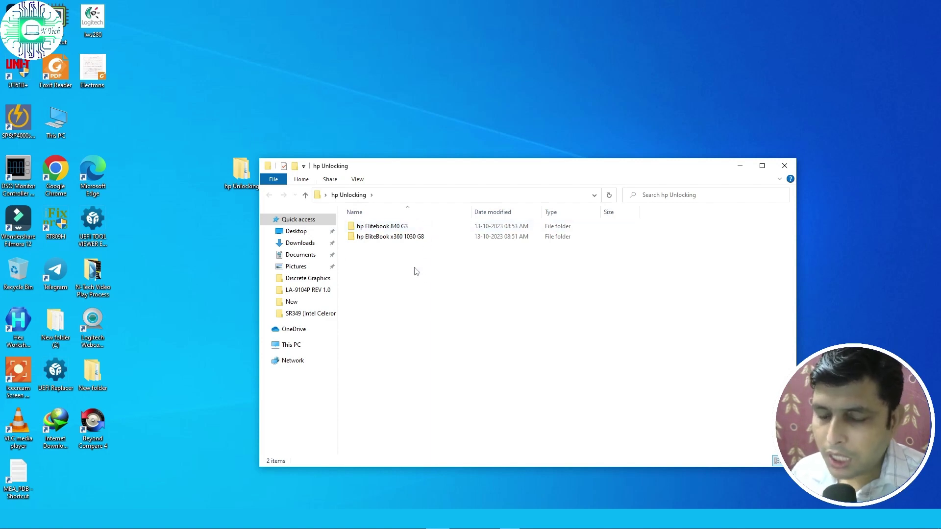
click(383, 229)
double_click(383, 230)
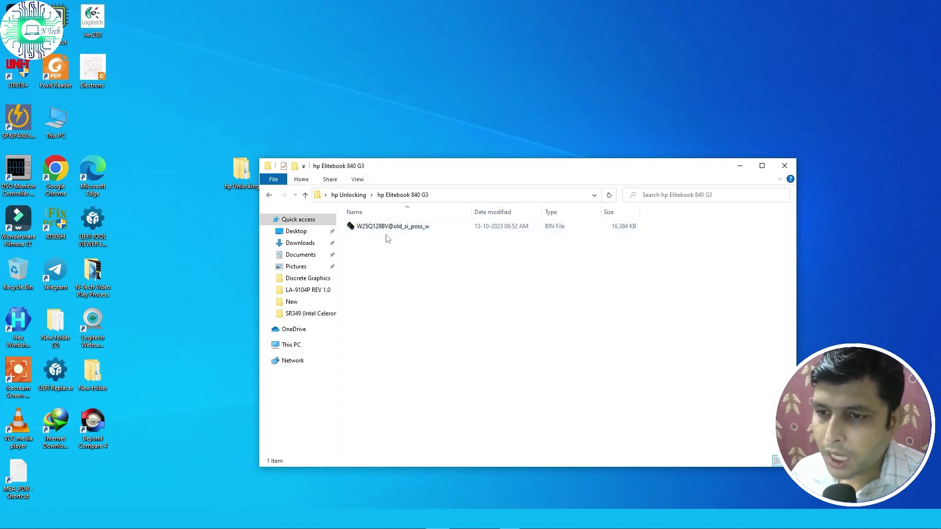
click(269, 195)
Copy the name of the hp Elitebook 840 G3 folder without changing it
right_click(394, 230)
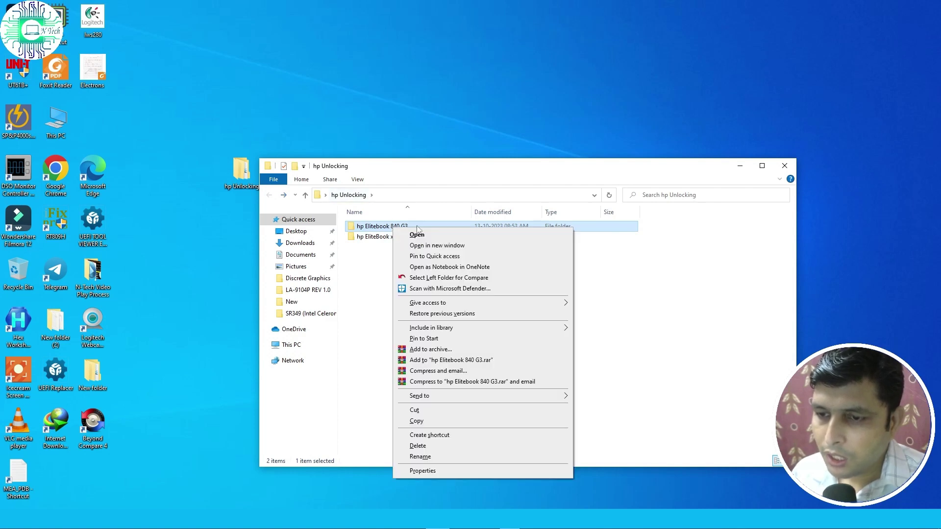
click(421, 456)
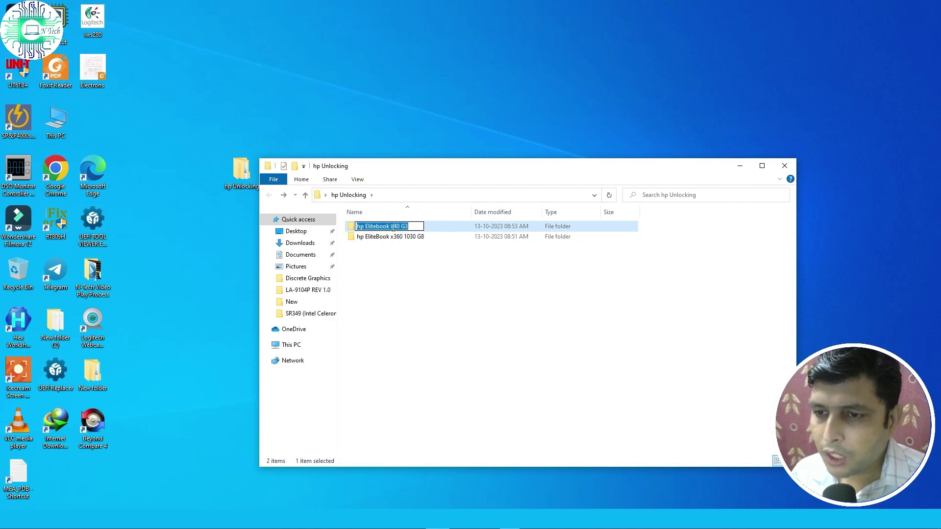
right_click(394, 228)
click(418, 262)
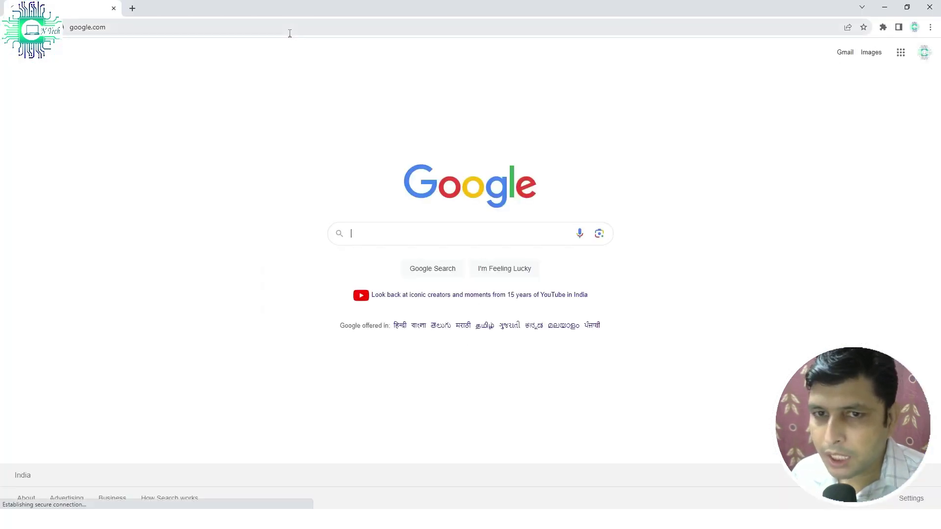
Switch to Chrome, open HP's Software and Driver Downloads page, and choose Laptop as the product type
click(584, 30)
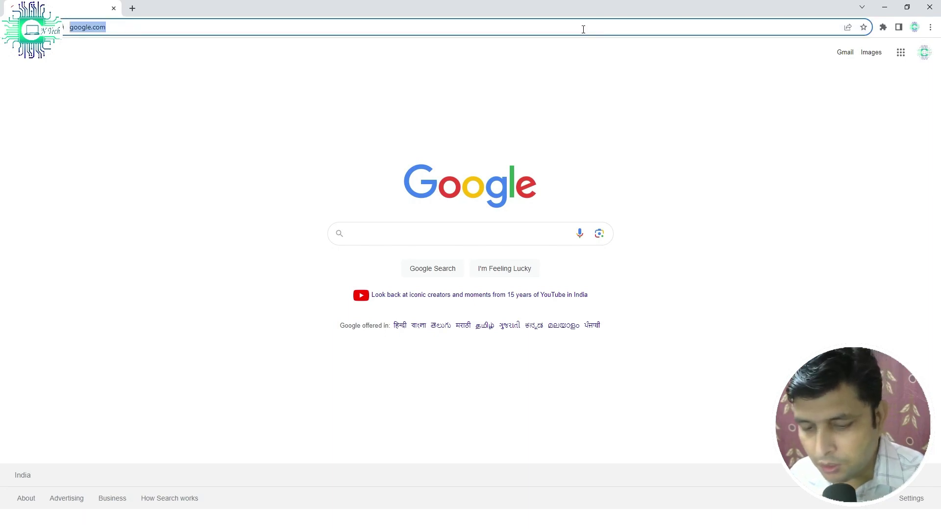
text(hp)
click(211, 68)
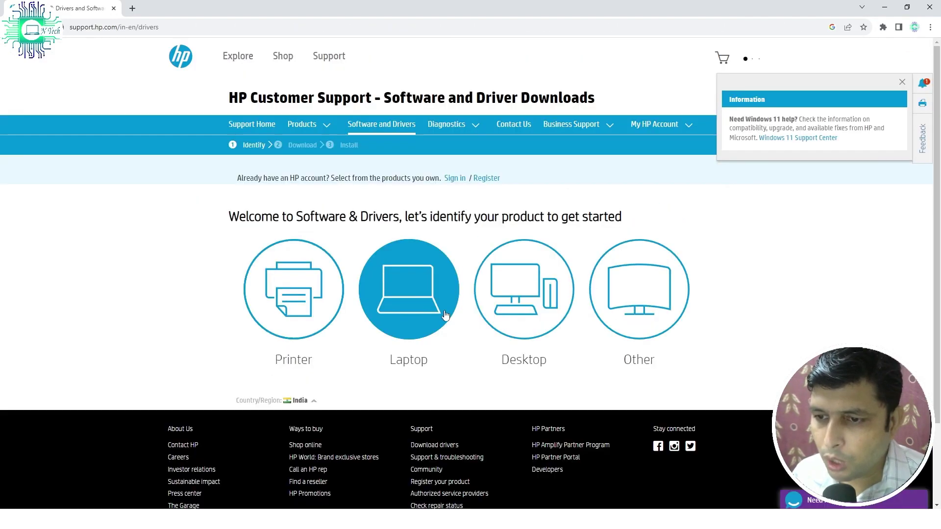
click(416, 307)
Look up the product "hp Elitebook 840 G3" using the copied name and open its driver page
click(305, 338)
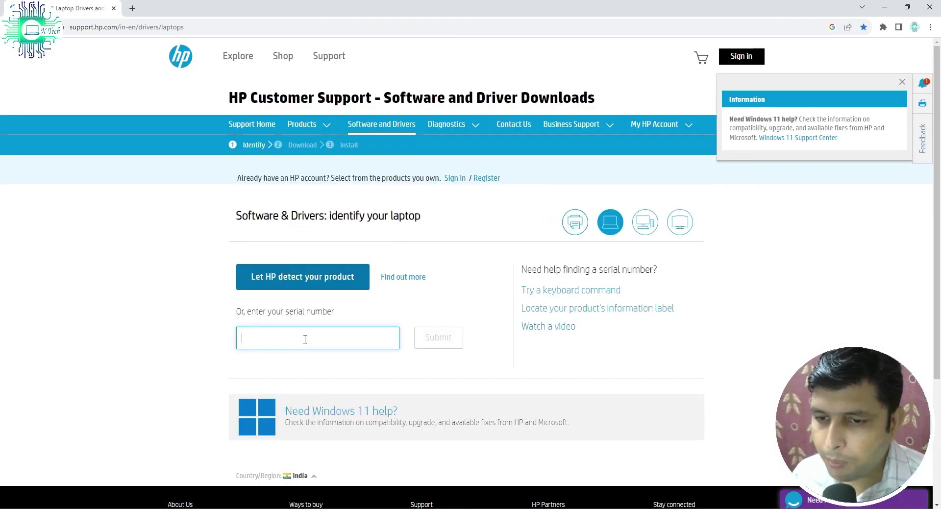
right_click(308, 343)
click(327, 407)
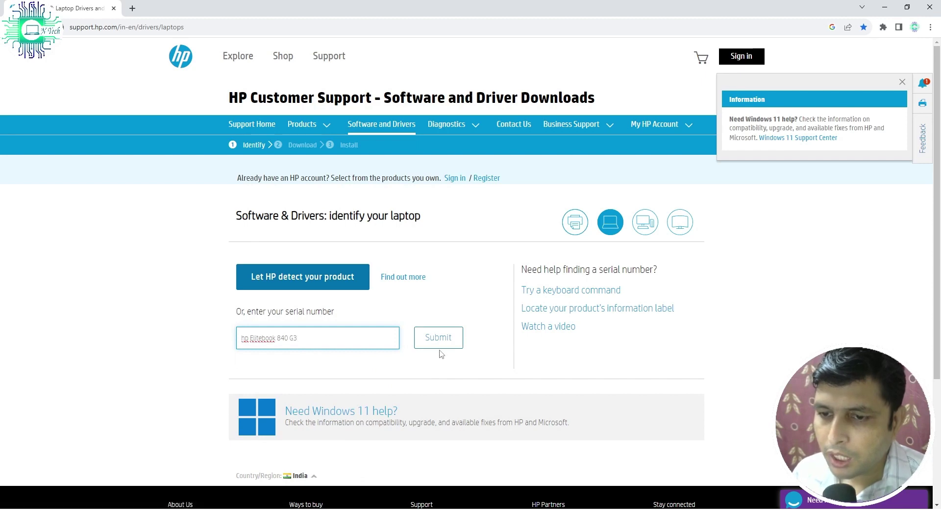
click(309, 359)
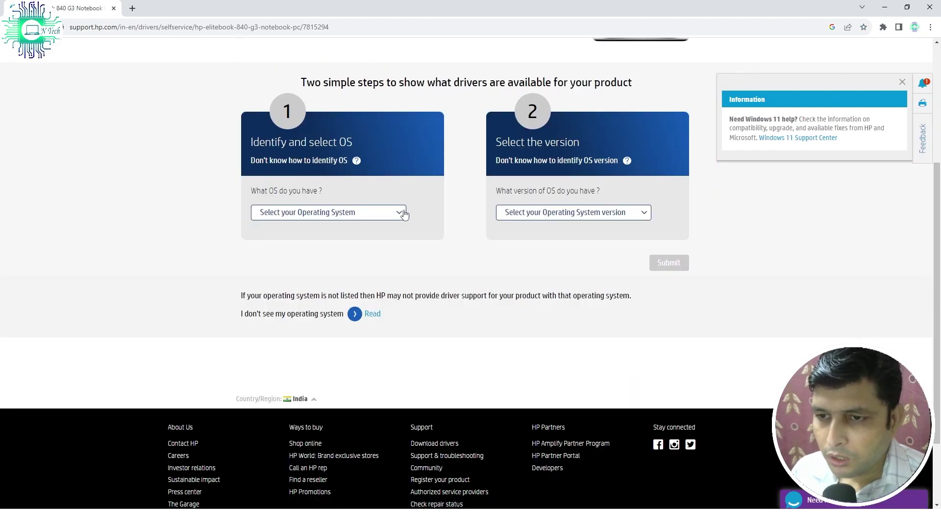
Choose Windows 7 as the operating system and Windows 7 (32-bit) as the version, then submit the selection
click(399, 212)
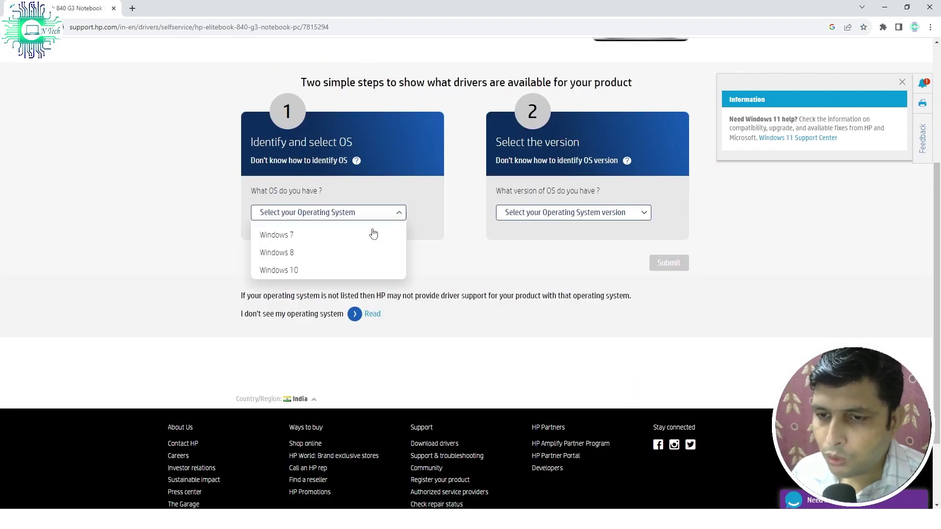
click(310, 234)
click(637, 212)
click(552, 234)
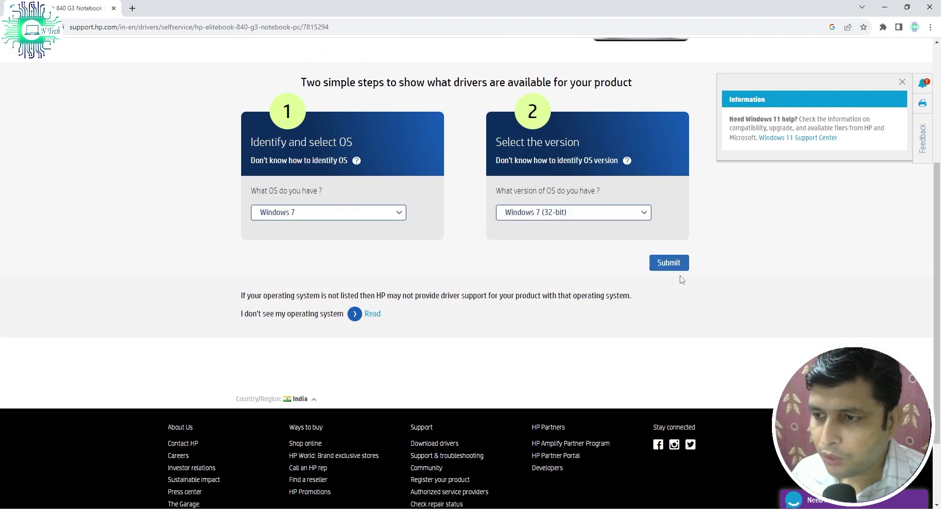
click(677, 263)
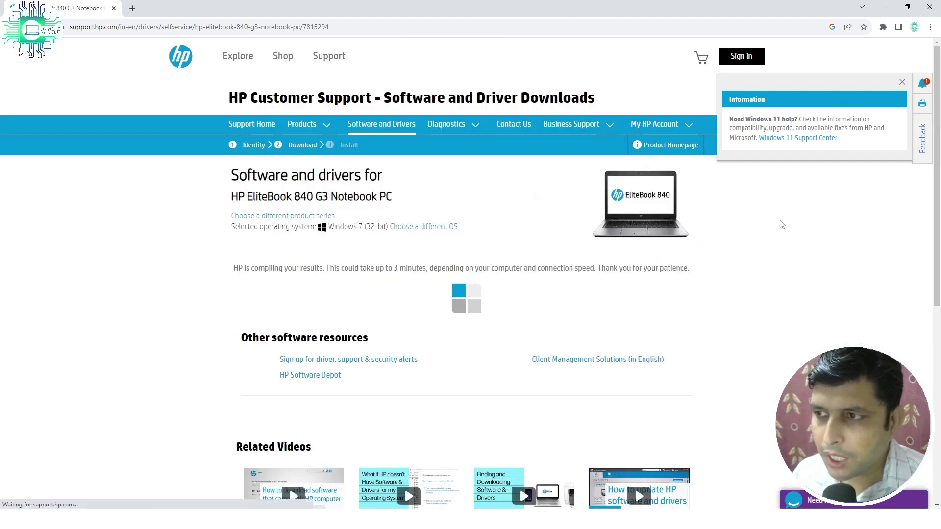
Expand the BIOS category under All drivers and show the previous versions of HP Notebook System BIOS Update (N75)
click(278, 369)
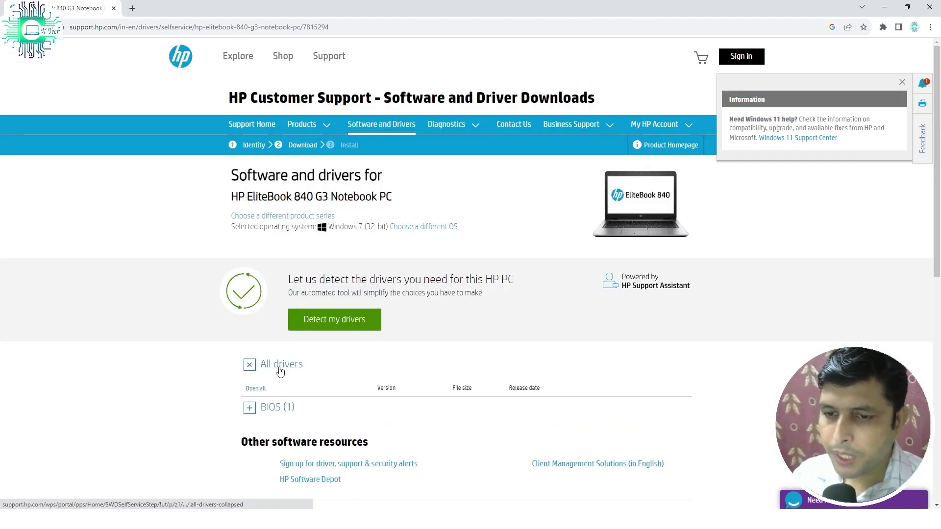
click(277, 407)
scroll(294, 416, down, 3)
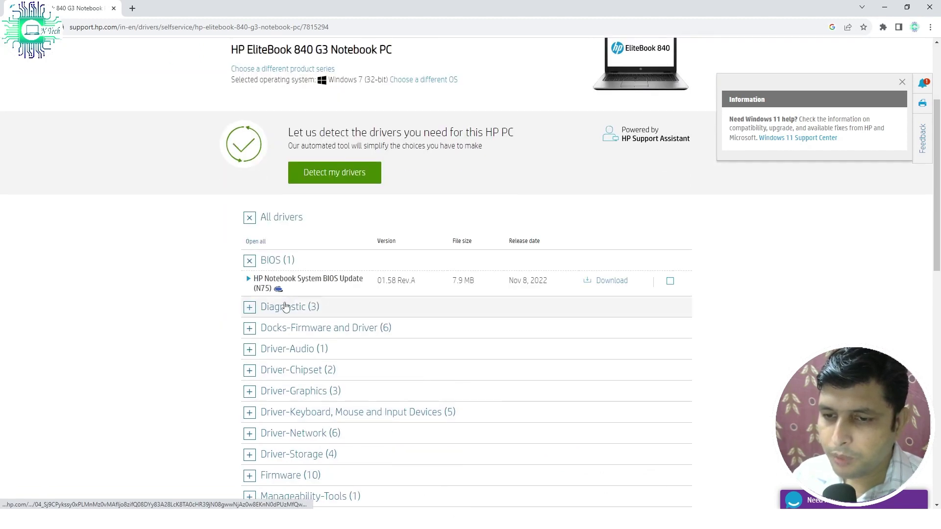
click(291, 288)
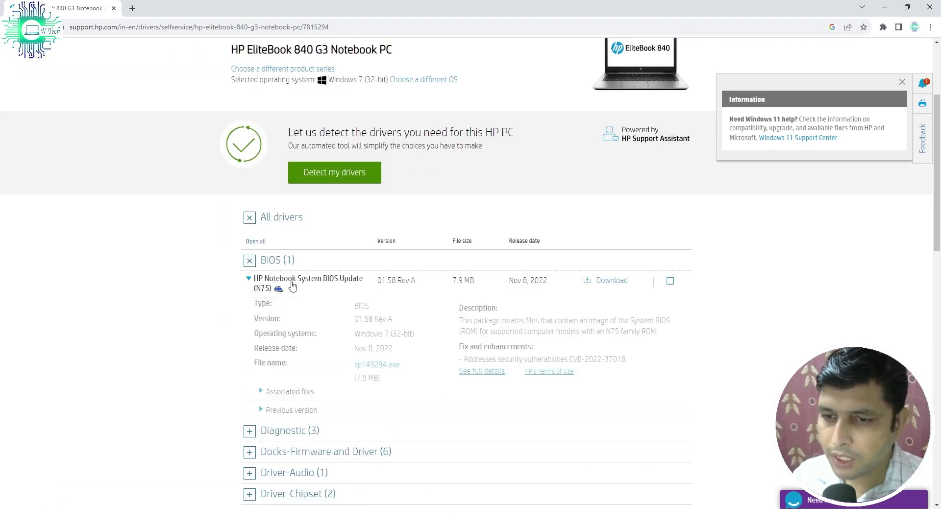
click(290, 411)
scroll(421, 336, down, 9)
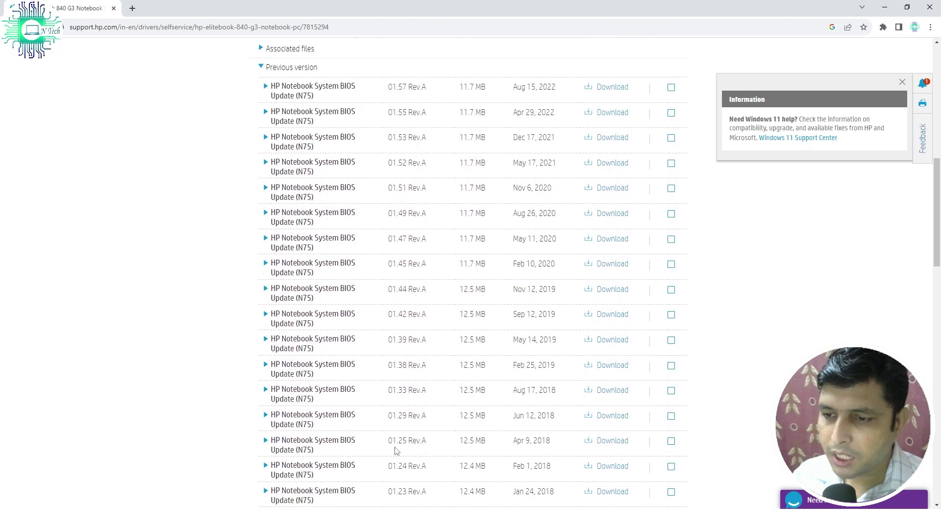
Review the previous BIOS versions and download 01.47 Rev.A dated May 11, 2020, dismissing the Download and Install Assistant
scroll(378, 443, down, 3)
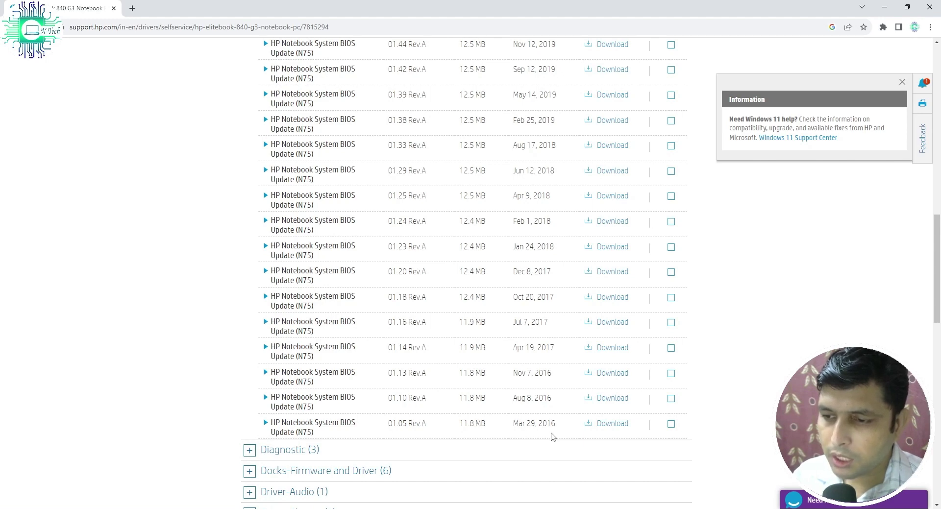
scroll(571, 421, up, 6)
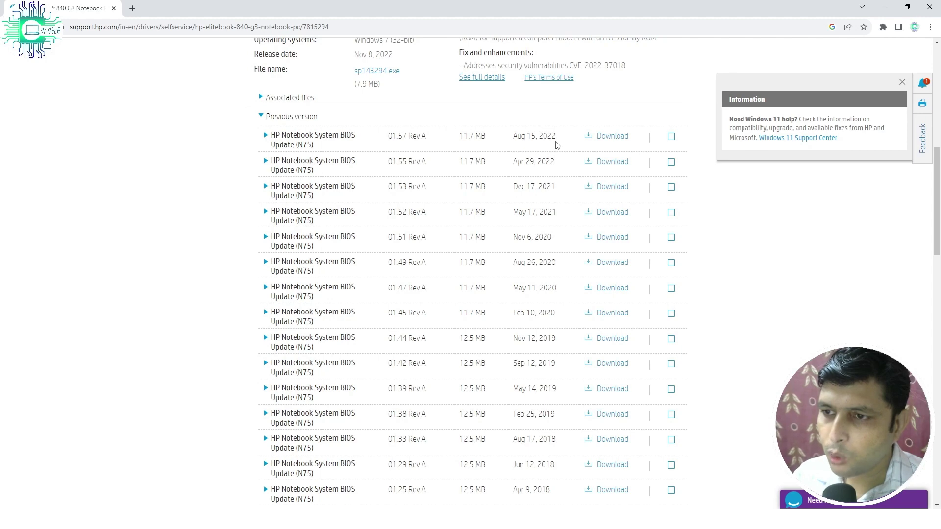
scroll(463, 271, down, 2)
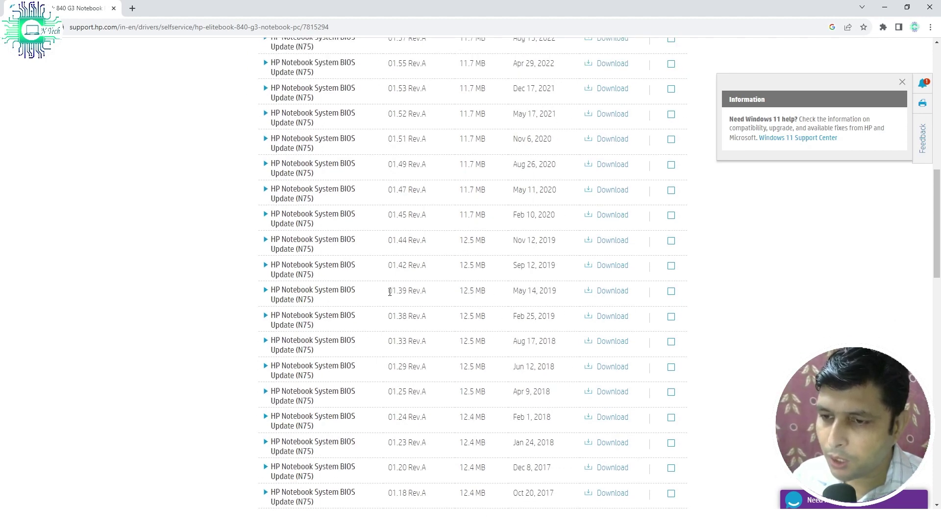
drag(390, 292, 431, 295)
drag(389, 267, 429, 270)
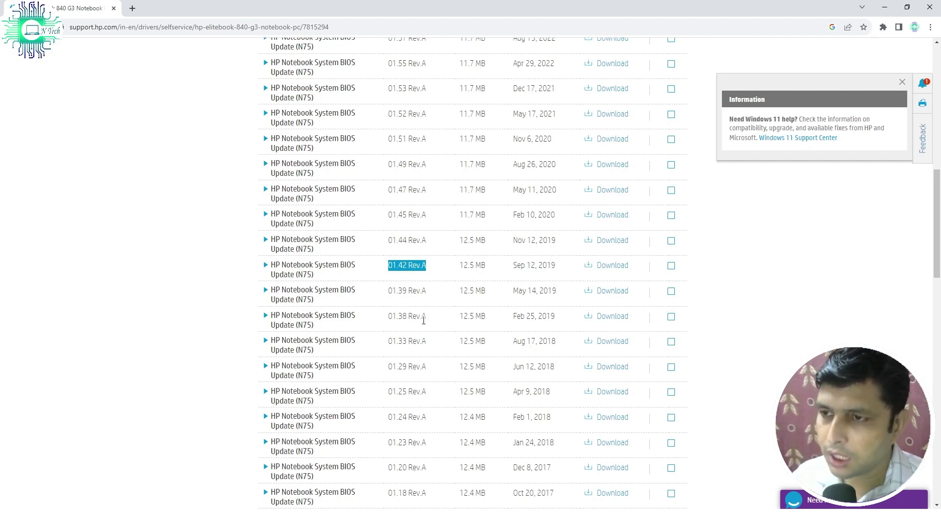
scroll(423, 320, up, 1)
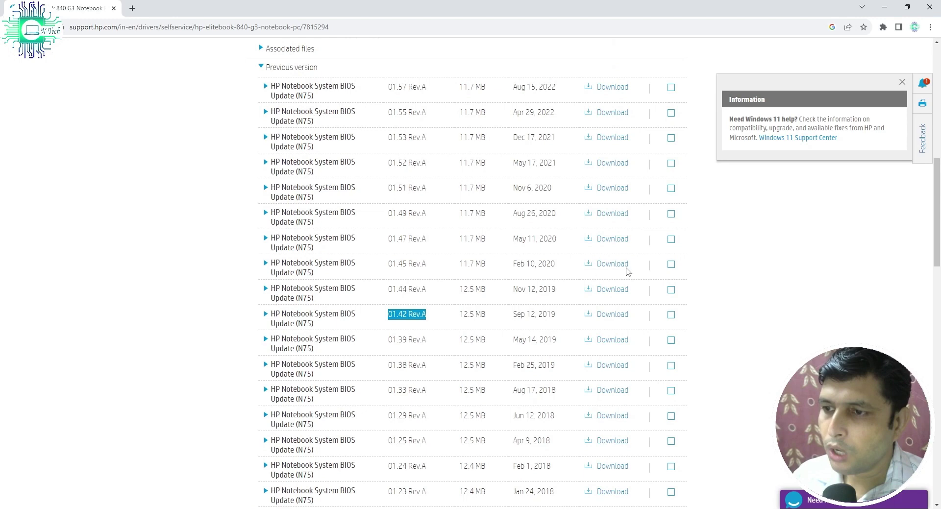
click(616, 241)
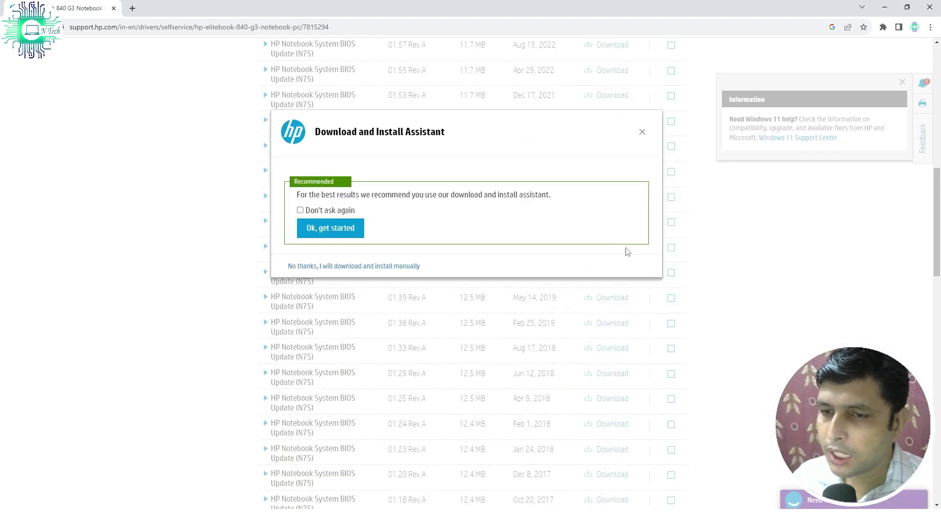
click(642, 133)
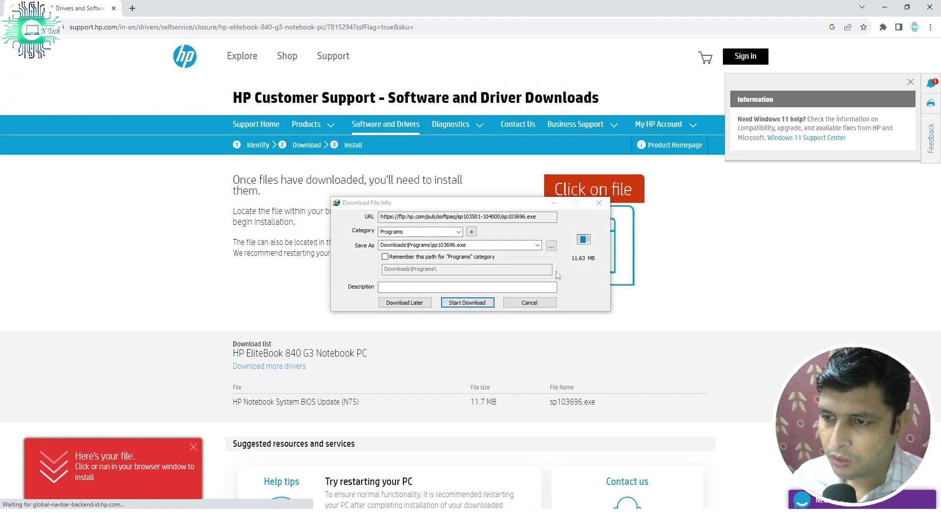
Download sp103696.exe into the hp Unlocking folder on the desktop and return to that folder's window
click(550, 246)
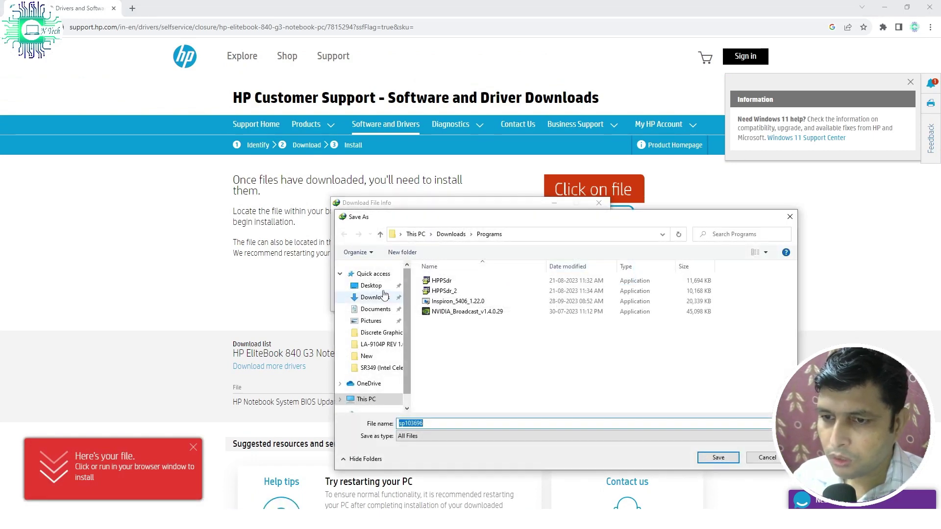
click(371, 285)
double_click(445, 294)
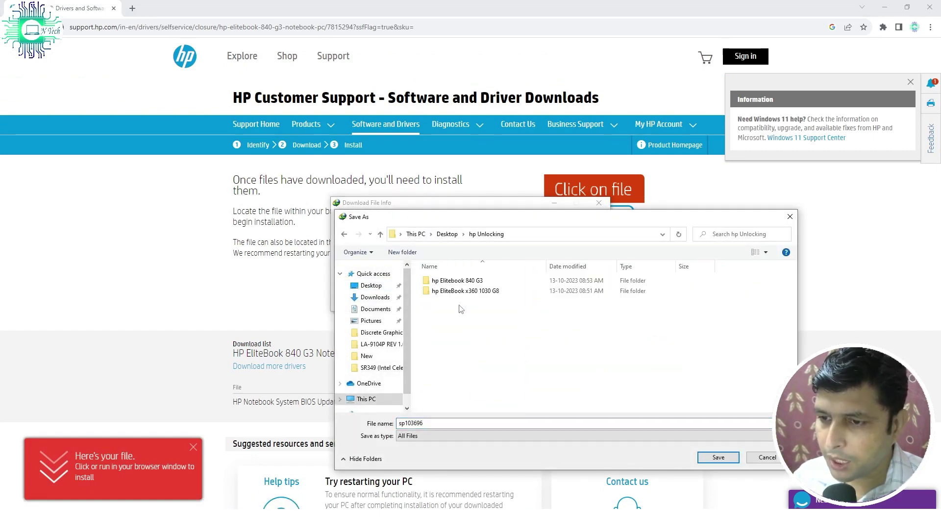
click(715, 457)
click(467, 303)
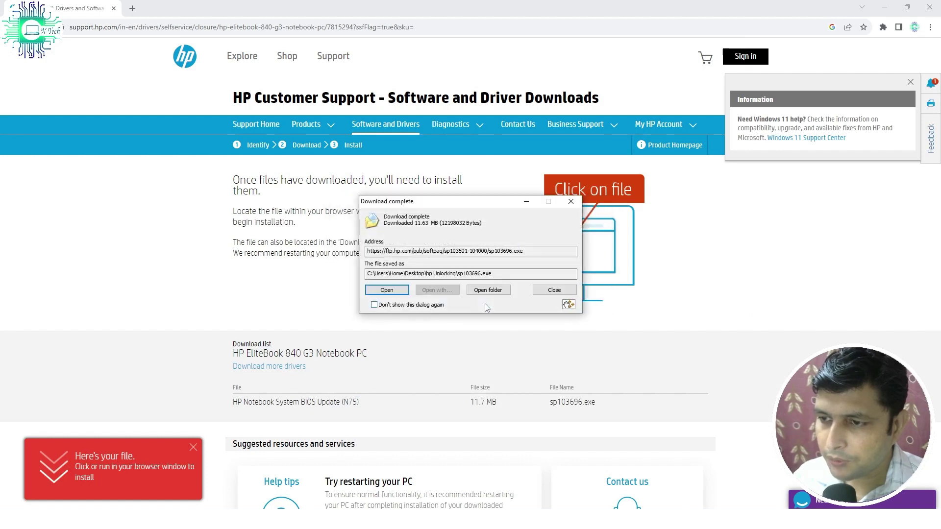
click(571, 305)
click(885, 7)
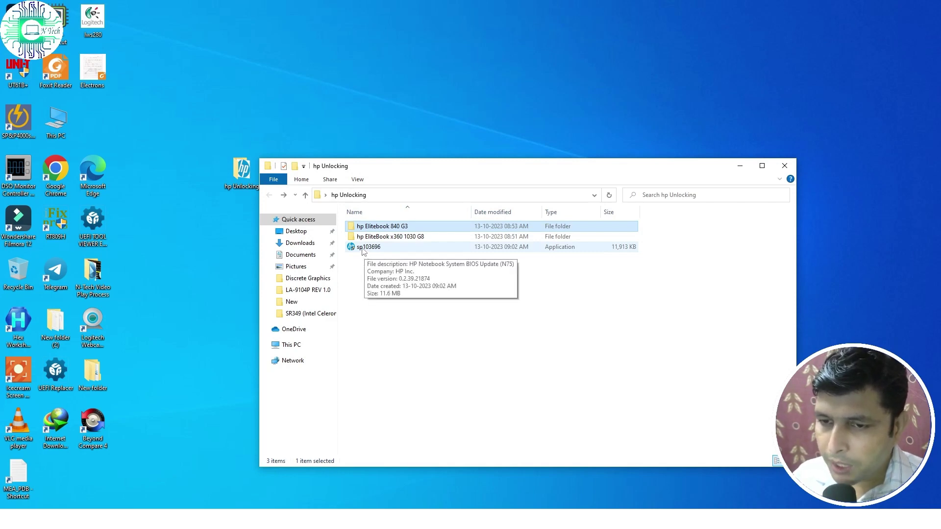
Try to extract the sp103696 application with WinRAR into a folder named sp103696
right_click(363, 247)
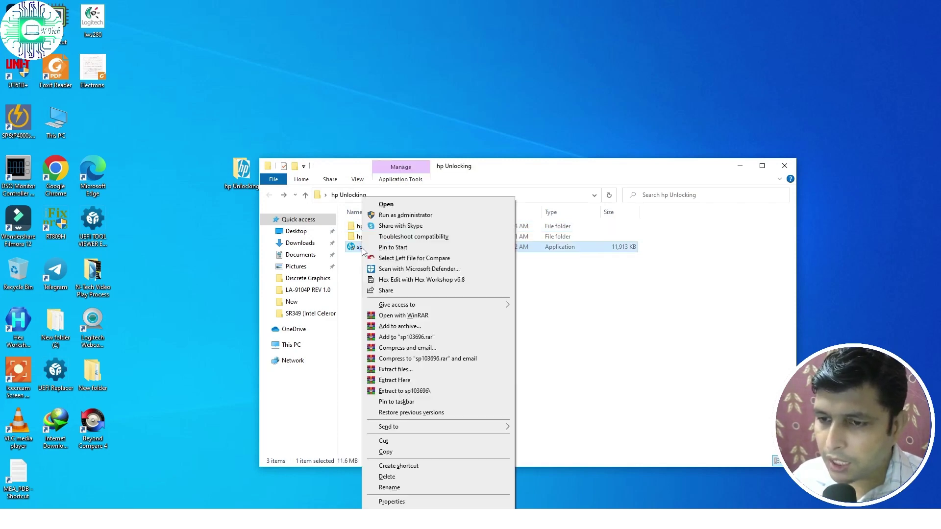
click(396, 391)
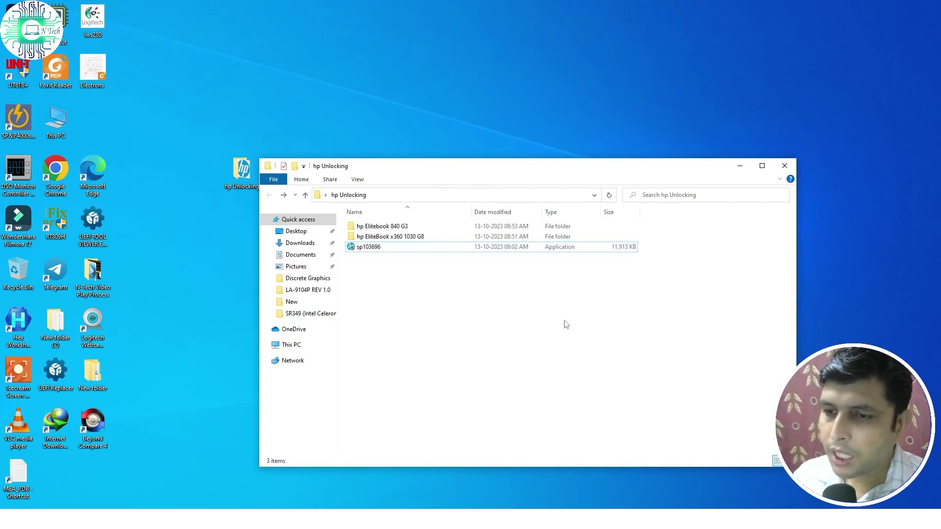
Run the sp103696 installer, accept its license agreement, and continue to the choice of save location
double_click(367, 248)
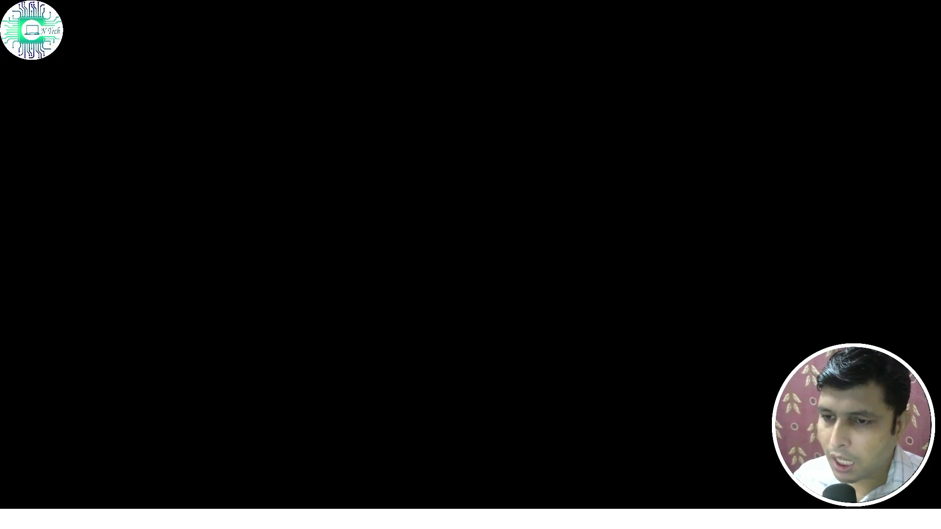
click(428, 316)
click(427, 305)
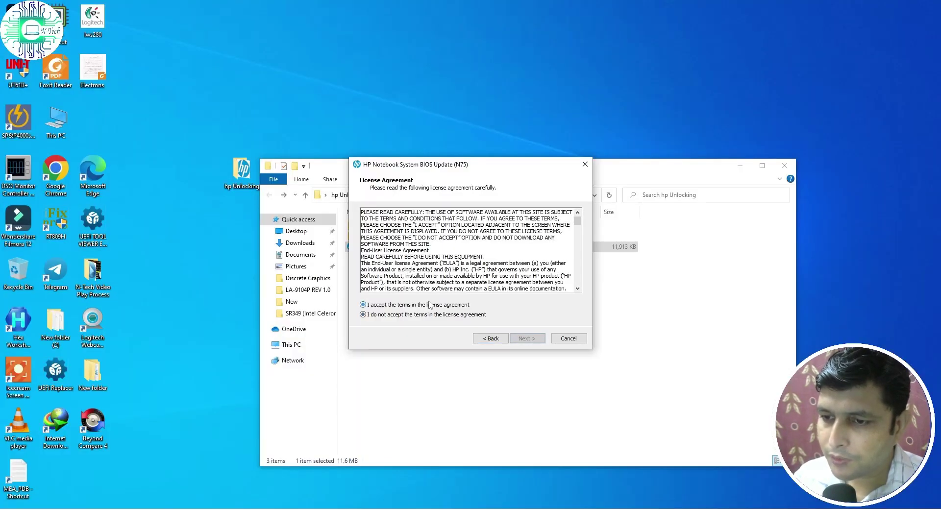
click(528, 339)
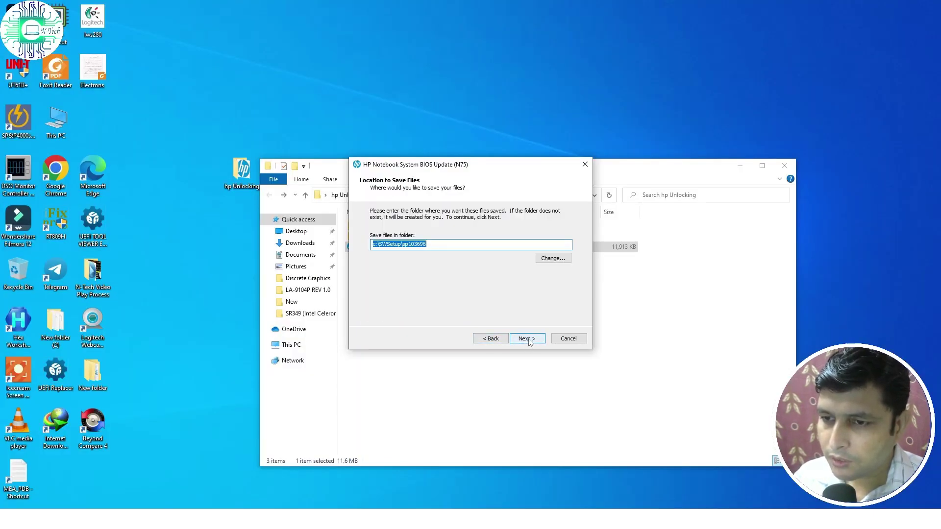
Create a new folder on the desktop and have the BIOS update installer save its files into New folder (3)
right_click(172, 278)
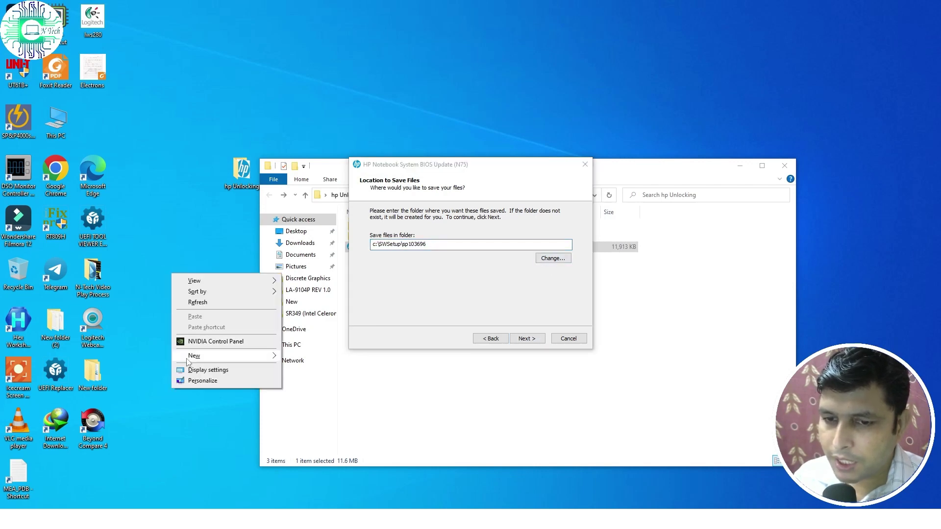
mouse_move(262, 357)
click(297, 357)
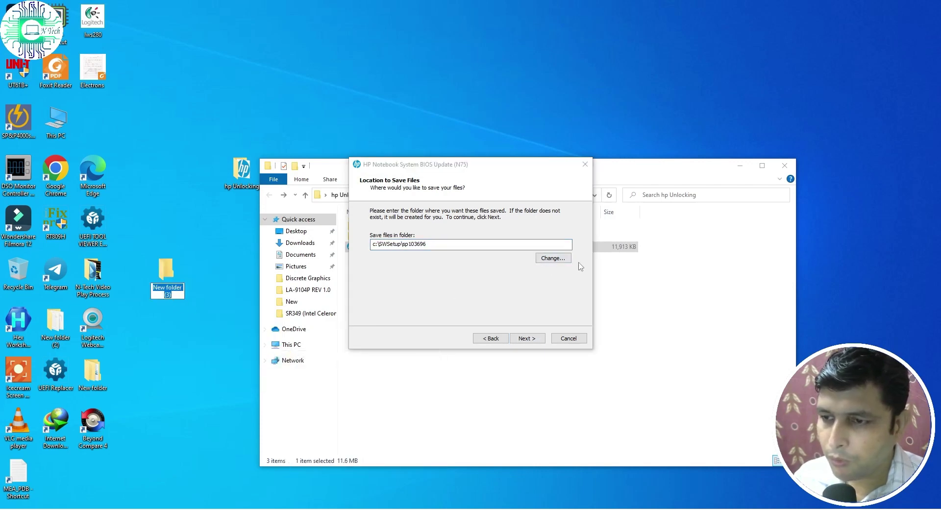
click(558, 259)
click(436, 312)
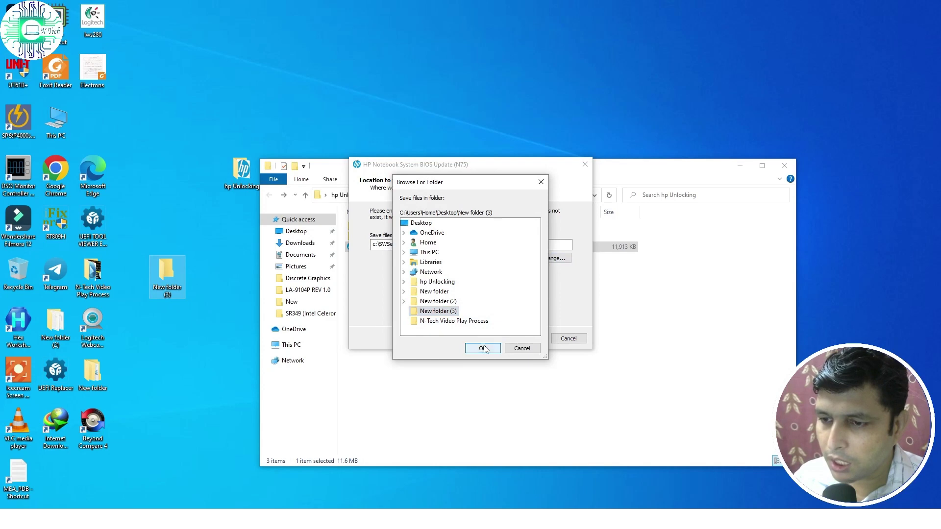
click(483, 348)
click(525, 338)
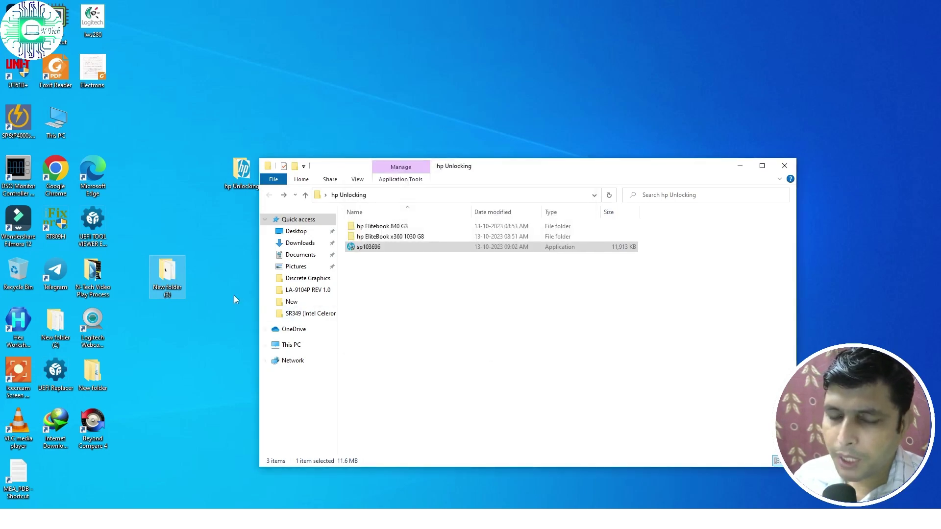
Move the N75_0147 BIN file from New folder (3) into the hp Unlocking folder, granting administrator permission
double_click(168, 281)
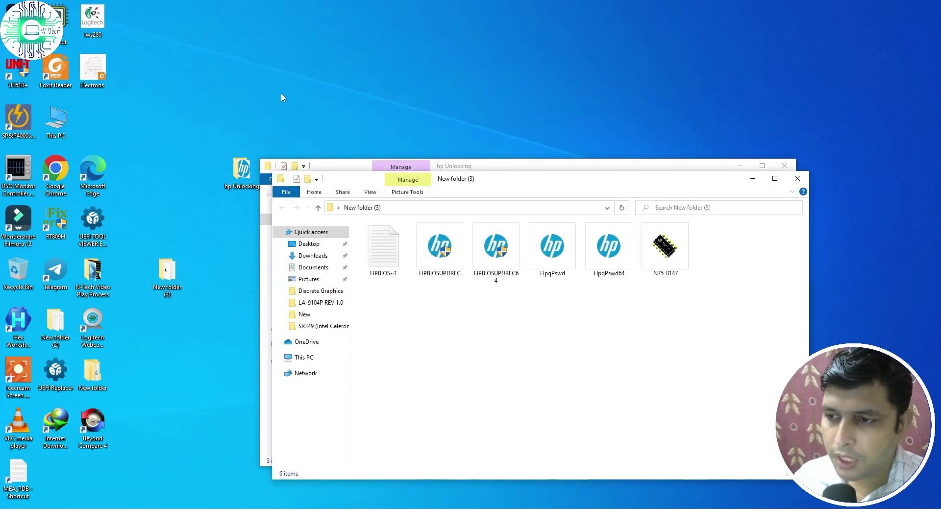
click(688, 265)
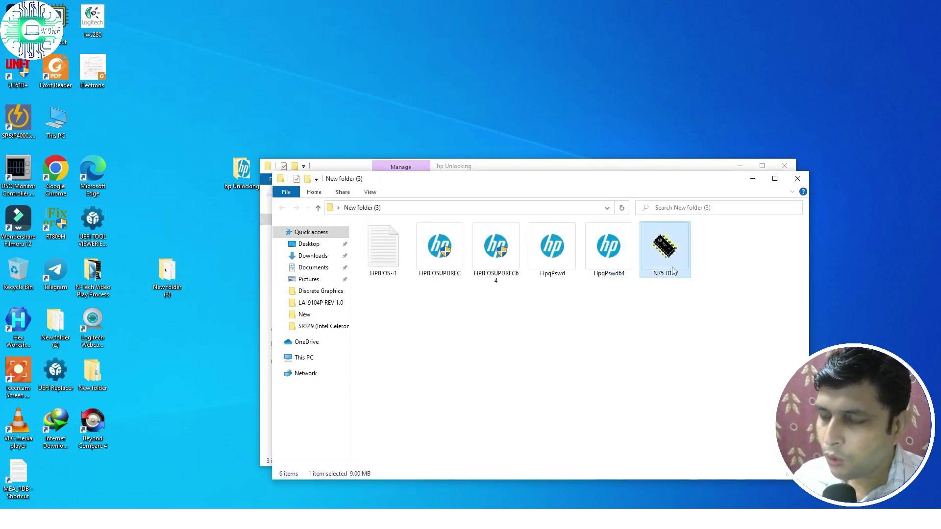
right_click(673, 257)
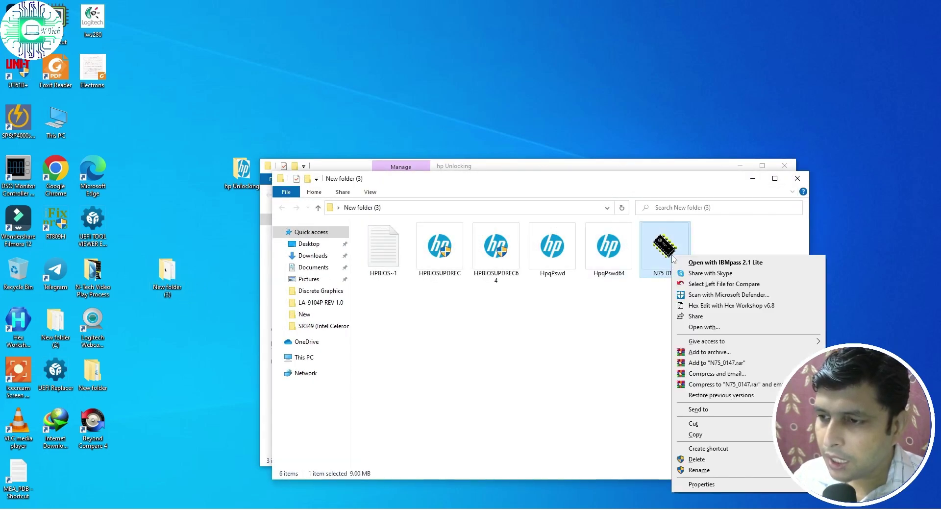
click(694, 425)
click(752, 178)
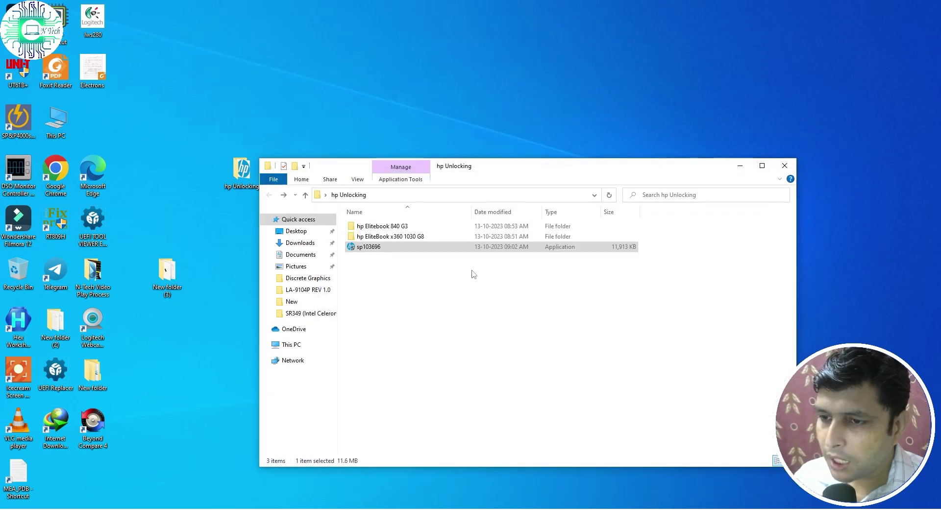
right_click(396, 287)
click(413, 345)
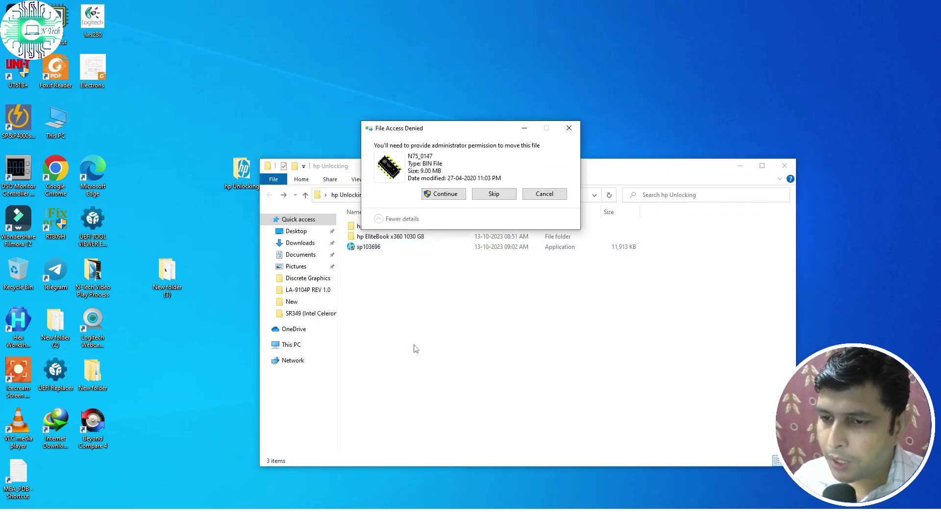
click(444, 196)
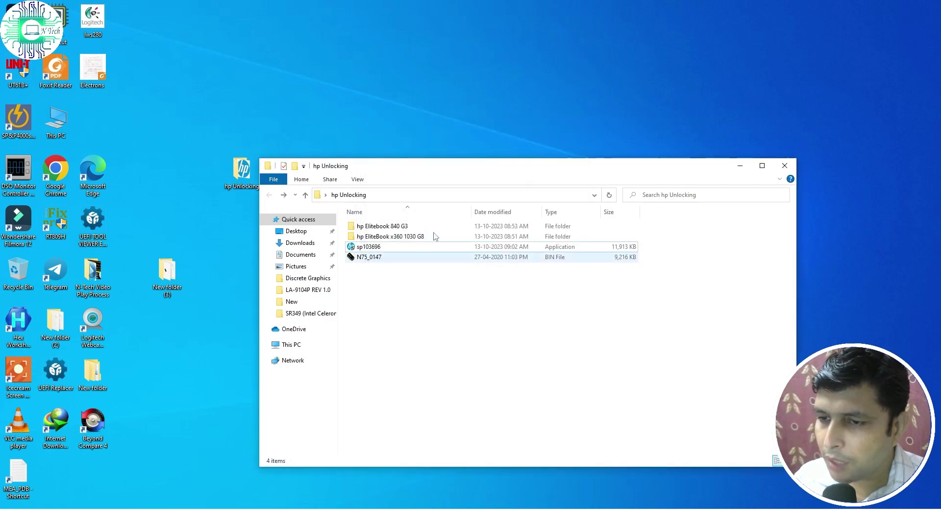
Open W25Q128BV@old_si_poss_w from the hp Elitebook 840 G3 folder in UEFITool 0.27.0 and expand the Intel image
double_click(392, 225)
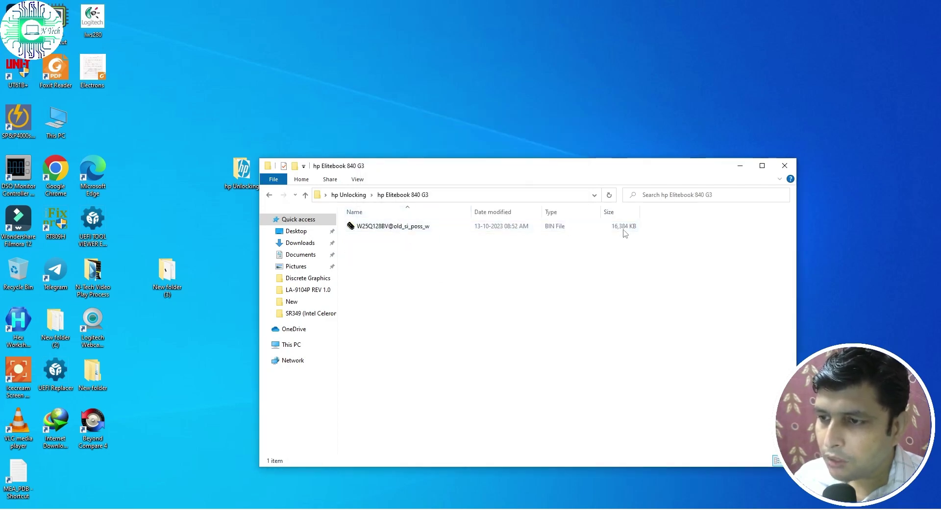
click(269, 194)
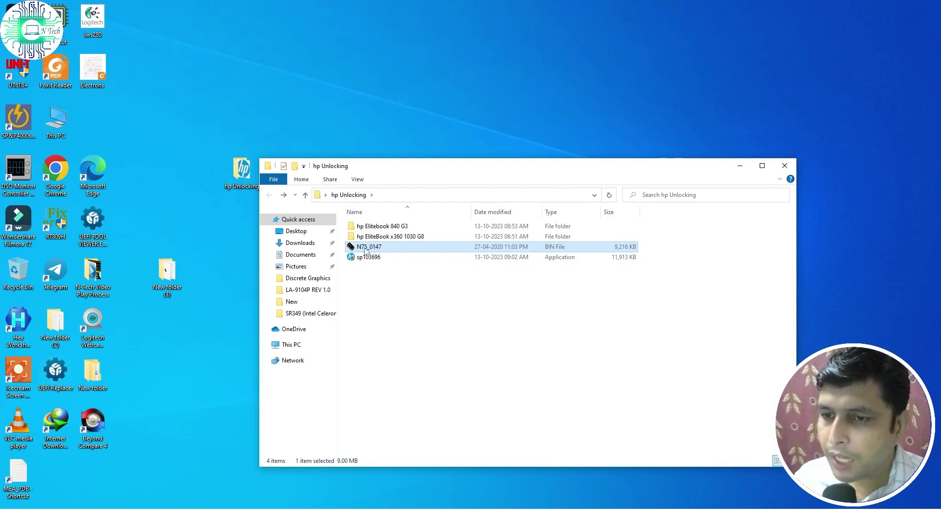
double_click(383, 228)
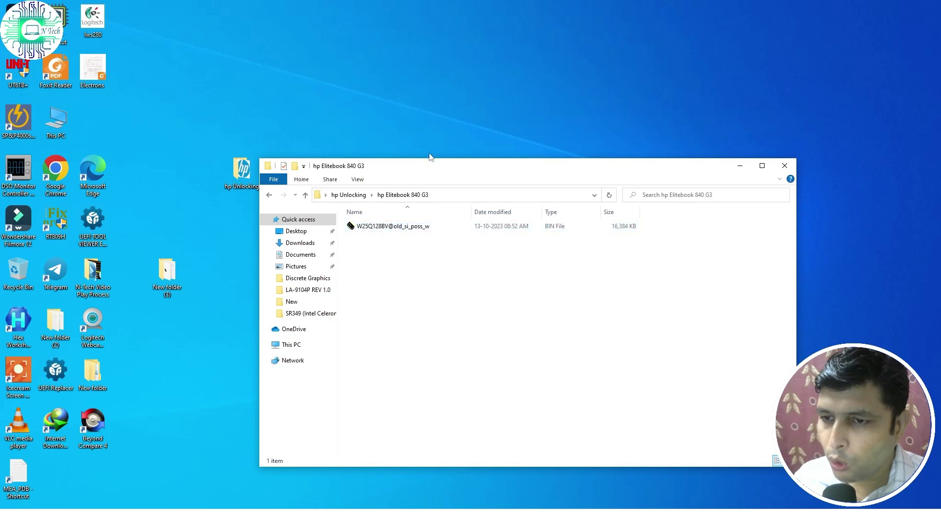
drag(415, 173, 460, 177)
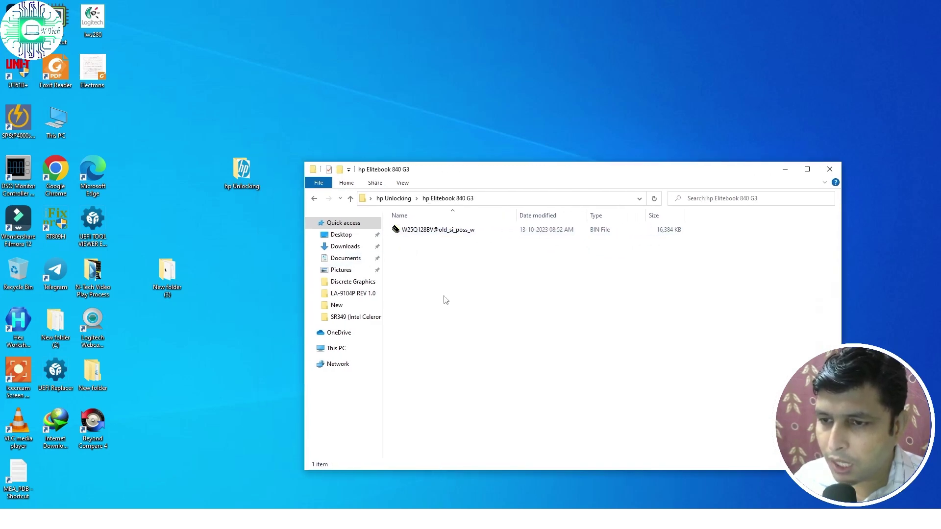
drag(420, 234, 56, 386)
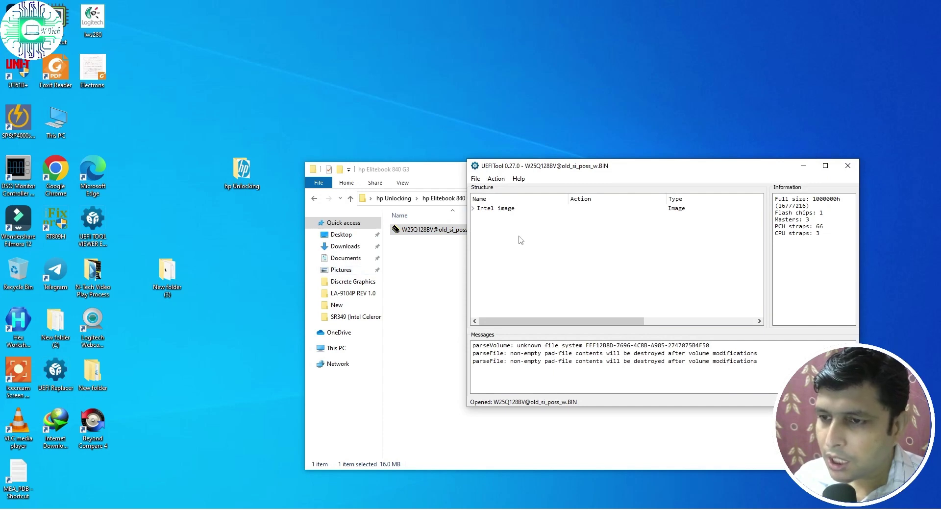
click(474, 209)
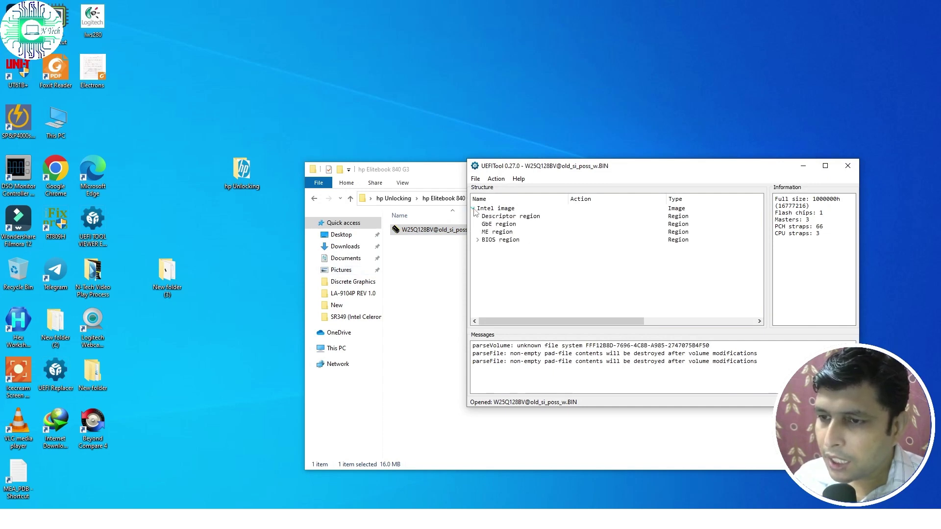
Replace the image's BIOS region with the N75_0147 file from the hp Unlocking folder on the desktop
right_click(484, 240)
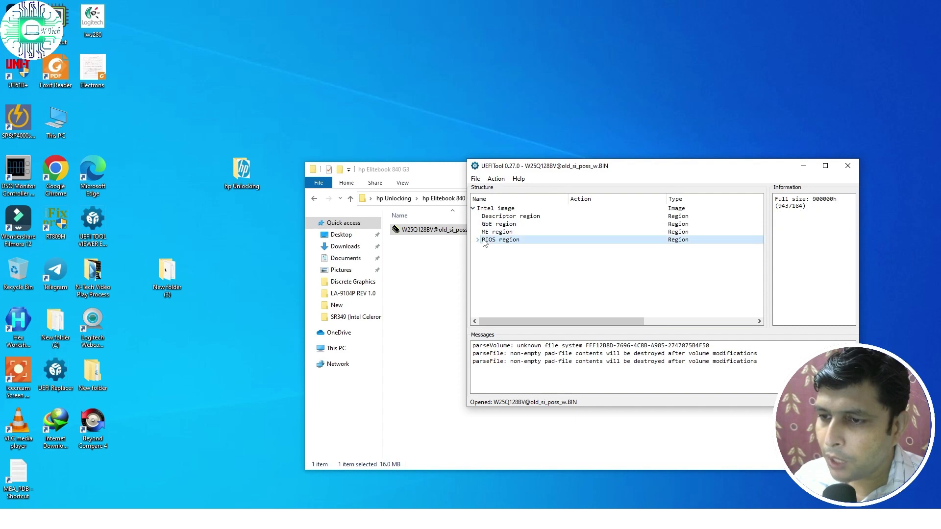
click(519, 274)
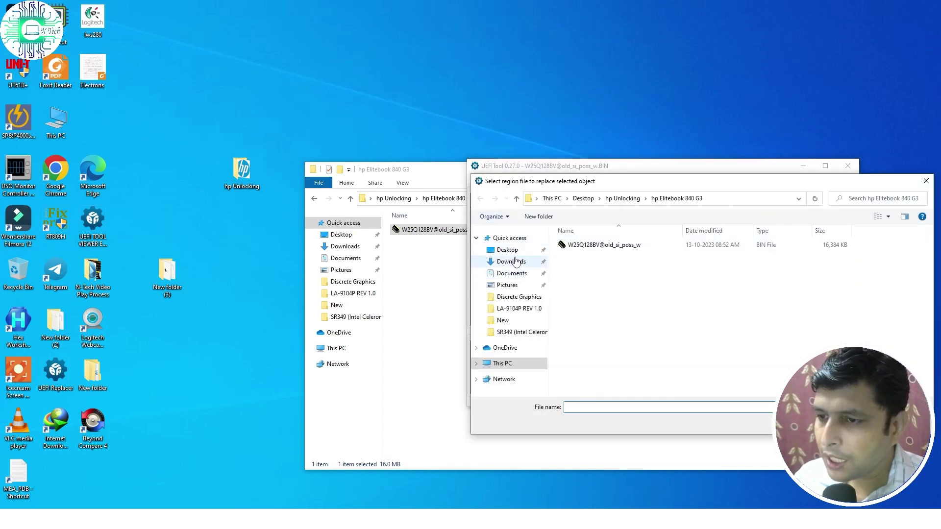
click(507, 250)
double_click(593, 265)
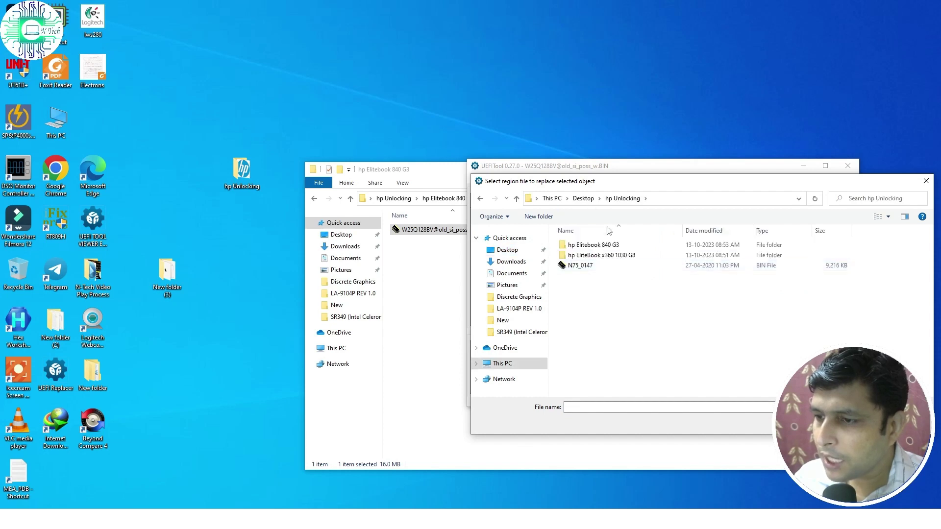
click(573, 270)
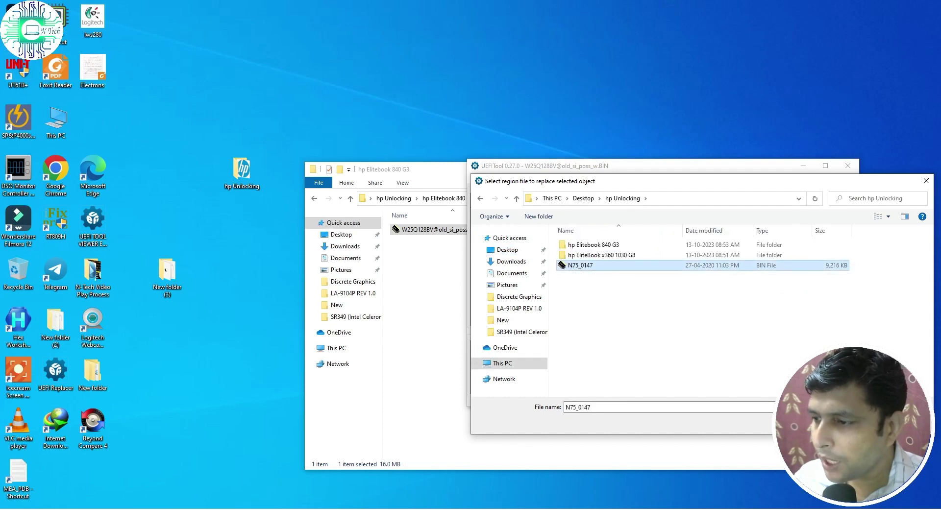
double_click(572, 267)
Save the image as "unlock bios .bin" in the hp Elitebook 840 G3 folder, open the reconstructed file, and return to the folder window
click(476, 179)
click(490, 213)
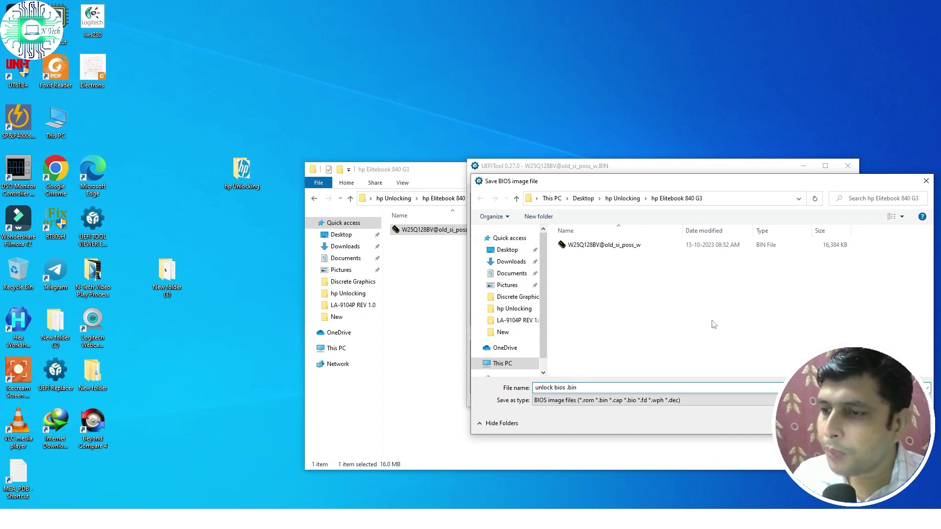
key(Return)
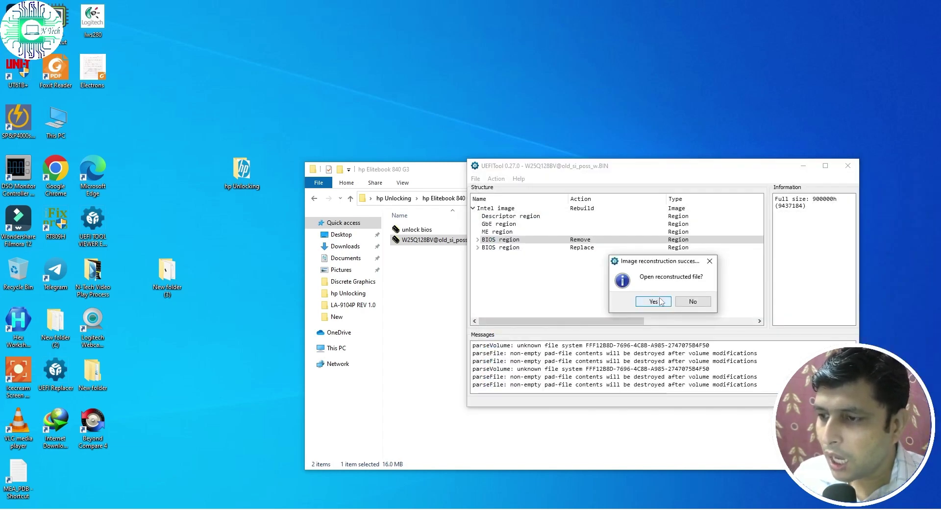
click(662, 302)
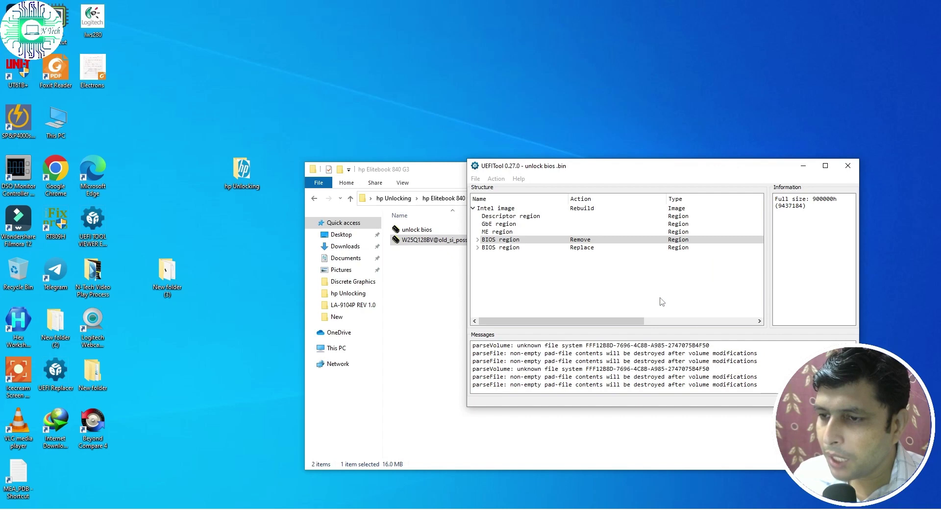
click(804, 166)
click(420, 288)
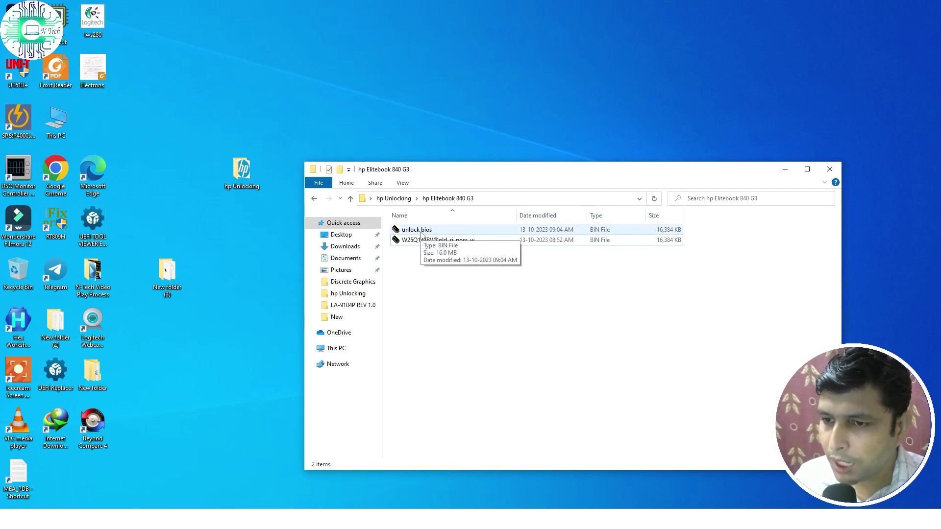
Copy N75_0147 from the hp Unlocking folder into the hp Elitebook 840 G3 folder
click(315, 200)
click(414, 251)
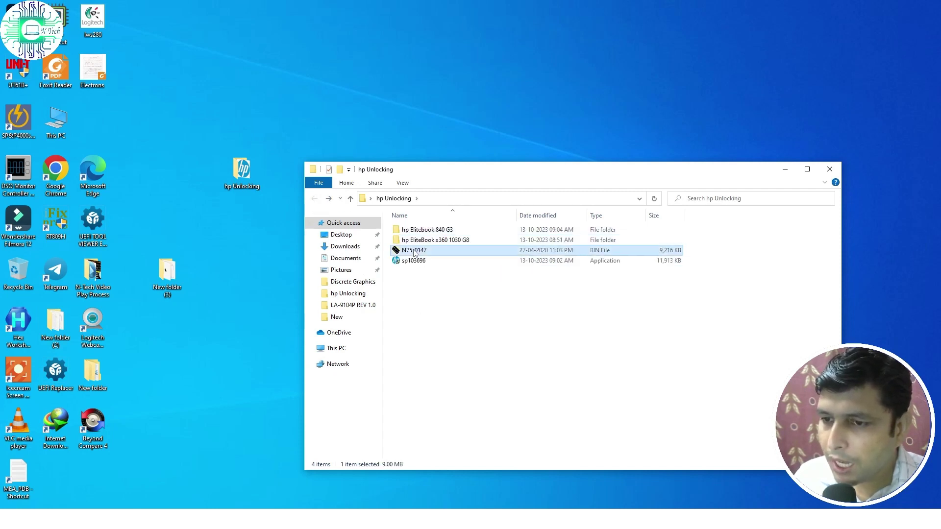
right_click(414, 250)
click(442, 429)
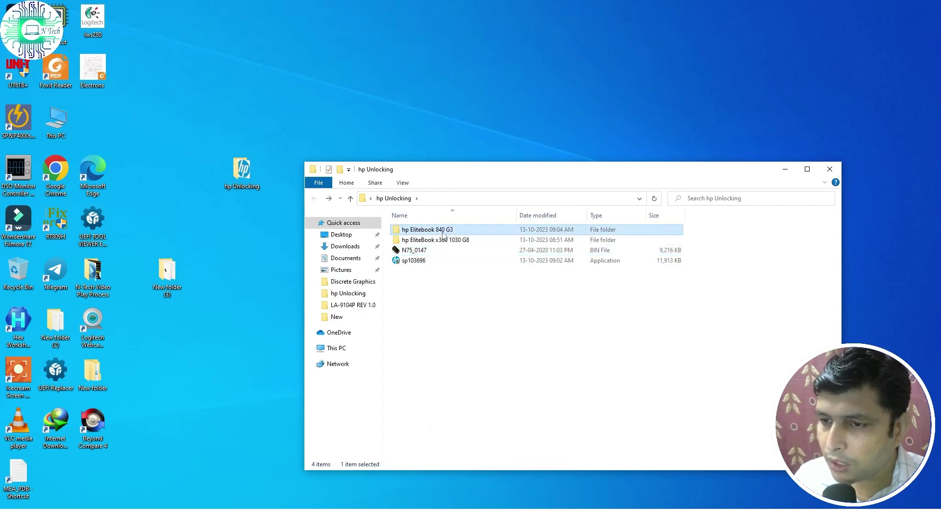
double_click(427, 230)
right_click(423, 279)
click(437, 344)
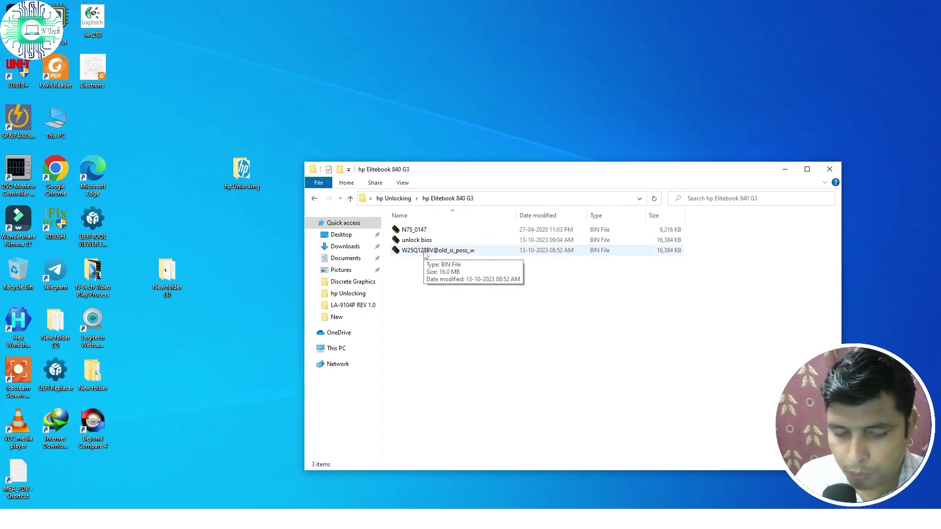
Open N75_0147 and W25Q128BV@old_si_poss_w together in Hex Workshop and tile their windows vertically
click(424, 251)
click(464, 316)
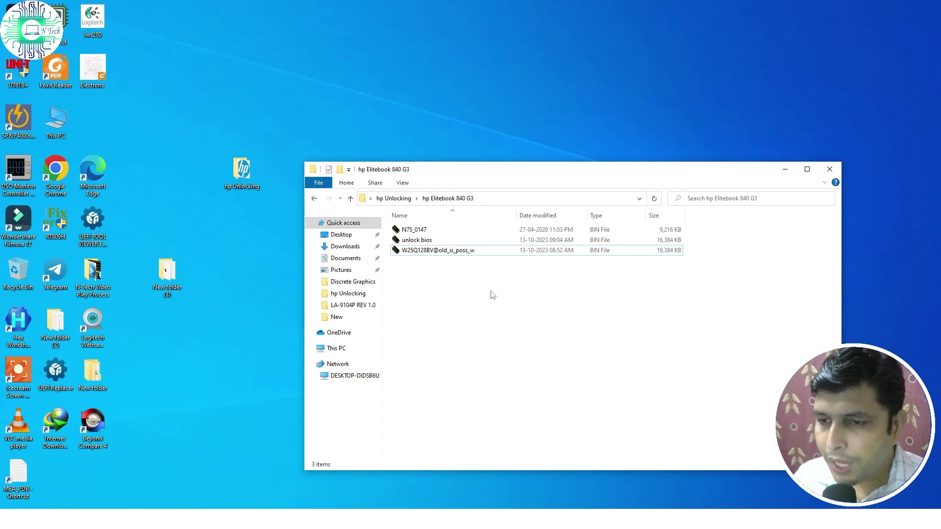
click(444, 250)
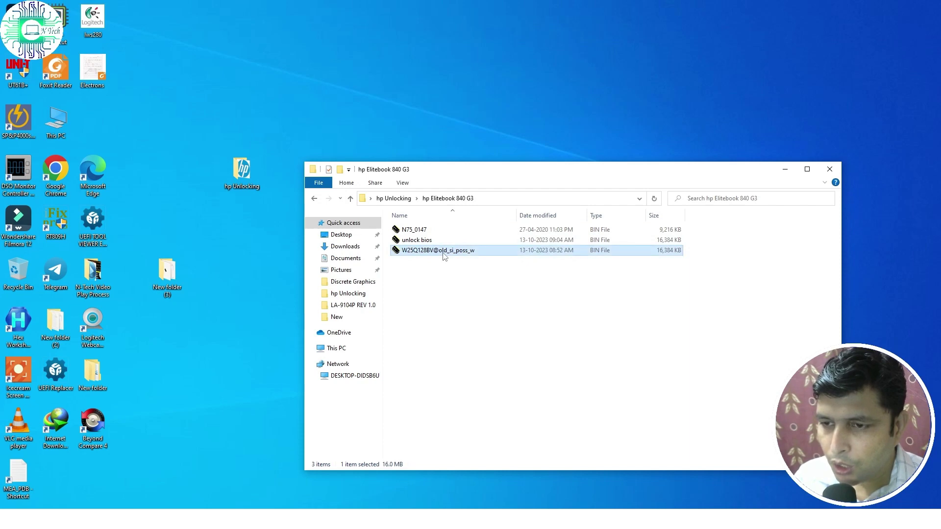
ctrl+click(418, 230)
right_click(416, 230)
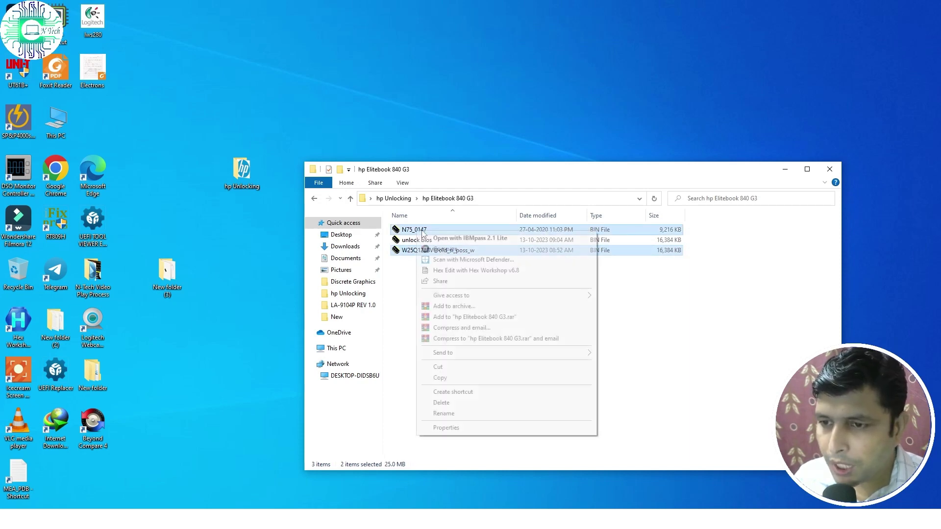
click(463, 271)
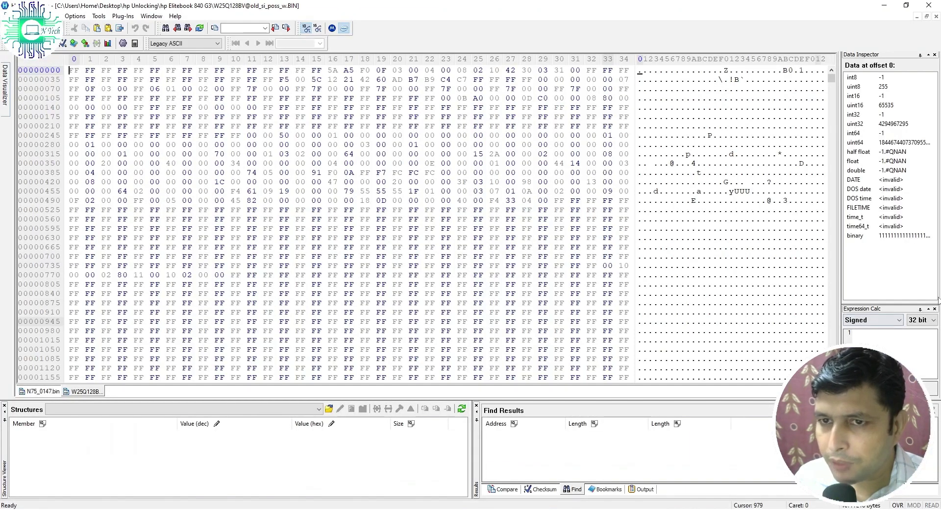
click(151, 16)
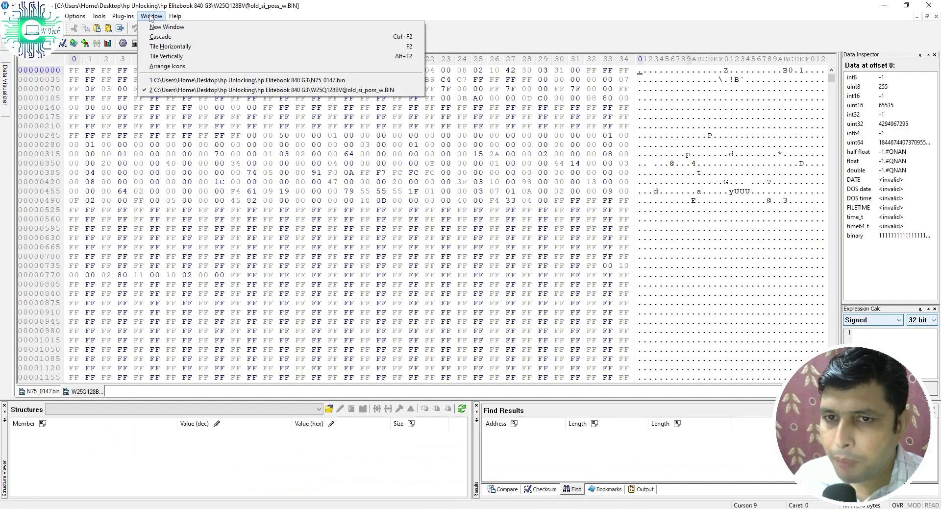
click(159, 56)
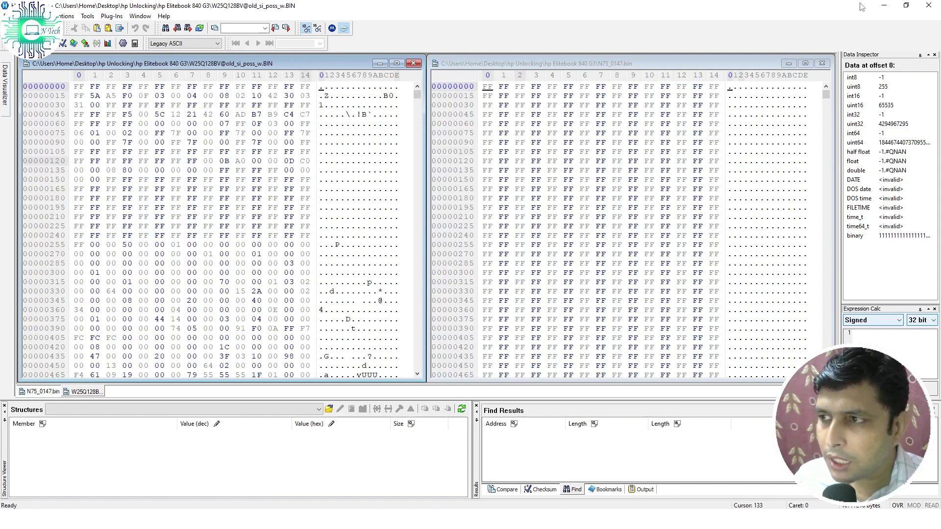
Minimize Hex Workshop and open W25Q128BV@old_si_poss_w in the UEFITool NE viewer
click(884, 5)
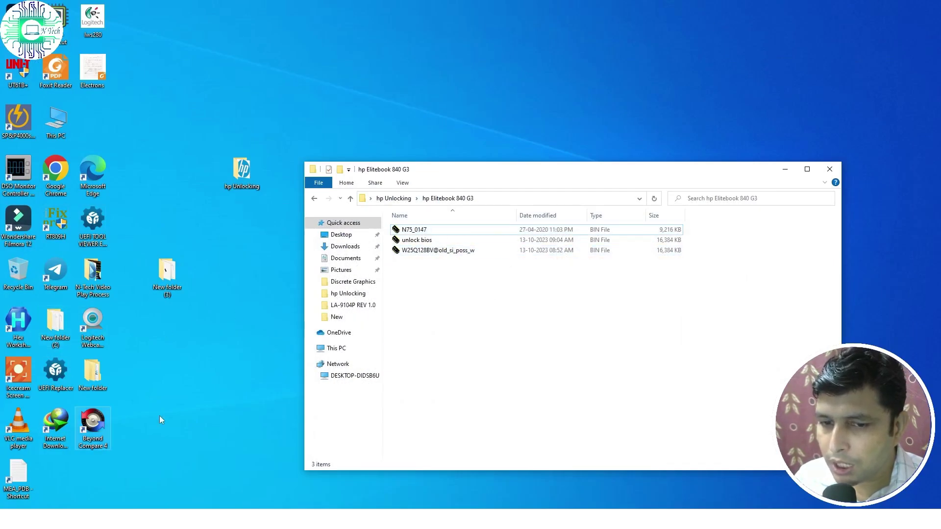
click(426, 251)
drag(432, 251, 93, 220)
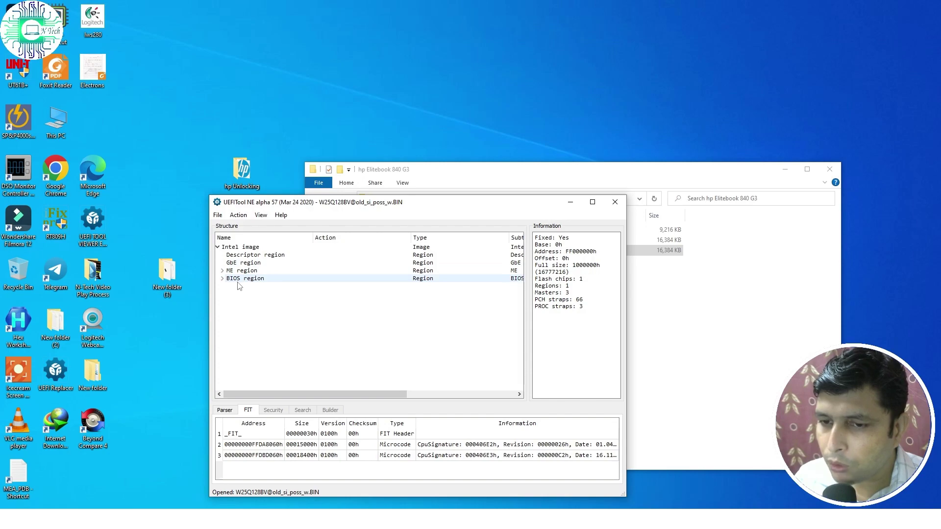
Close the UEFITool viewer, return to Hex Workshop, and go to the end of N75_0147.bin
click(615, 202)
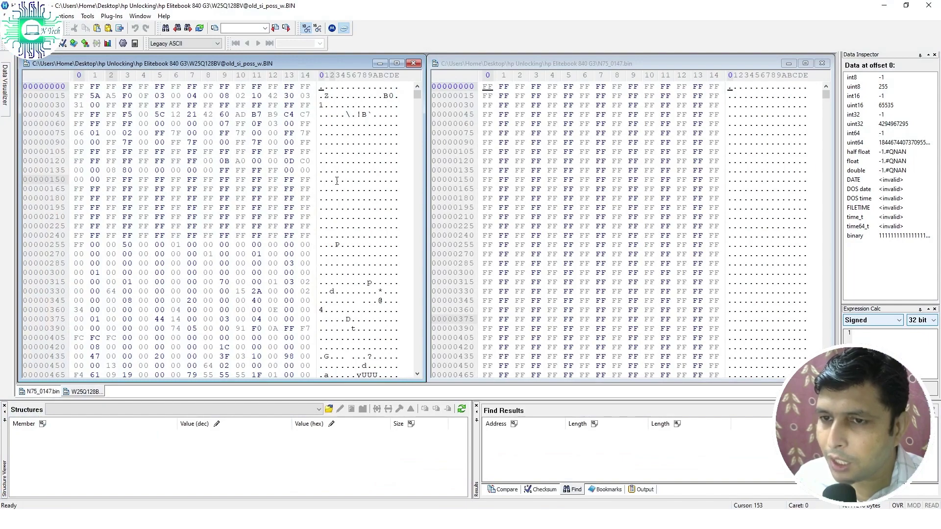
drag(826, 93, 831, 375)
key(ctrl+End)
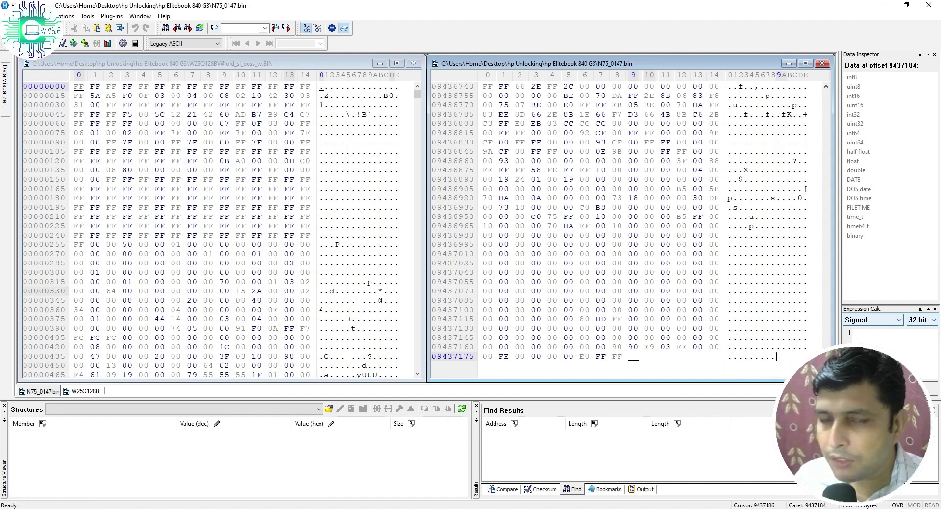
click(309, 94)
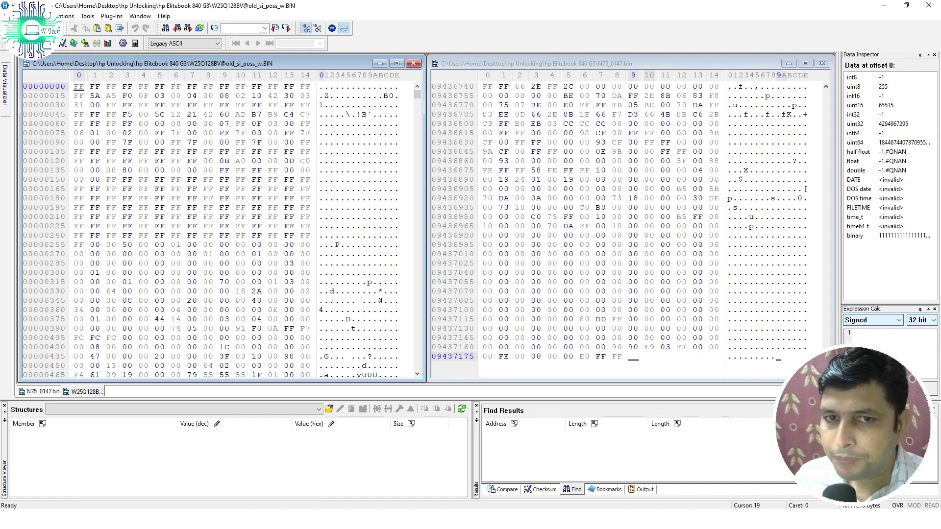
click(26, 16)
click(74, 218)
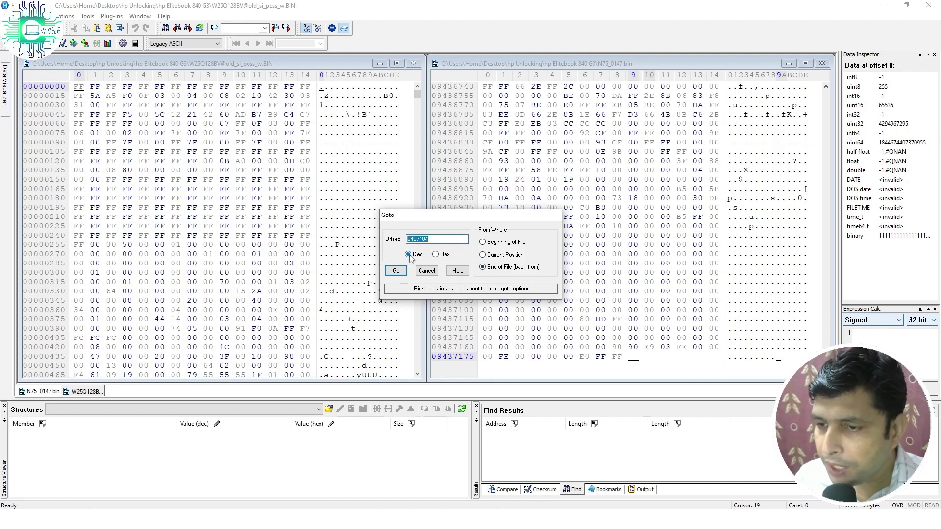
click(435, 254)
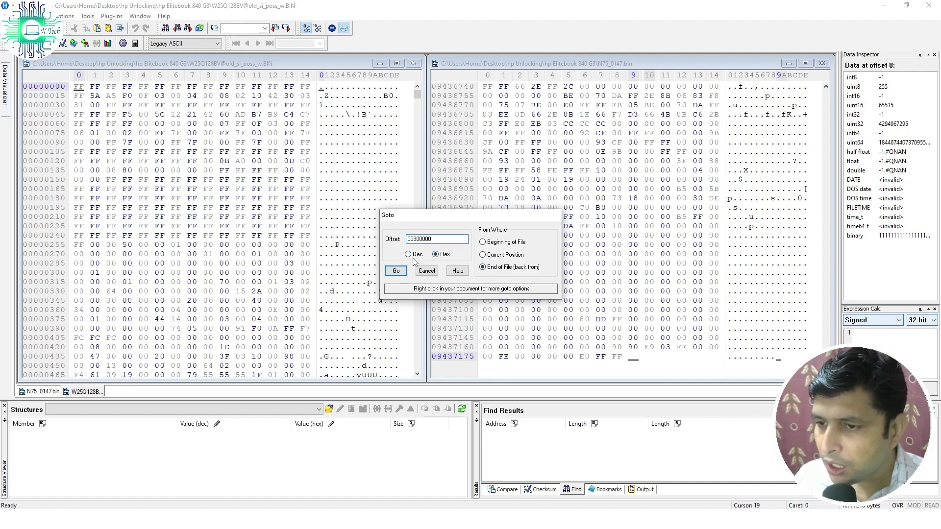
double_click(432, 239)
right_click(422, 240)
click(445, 280)
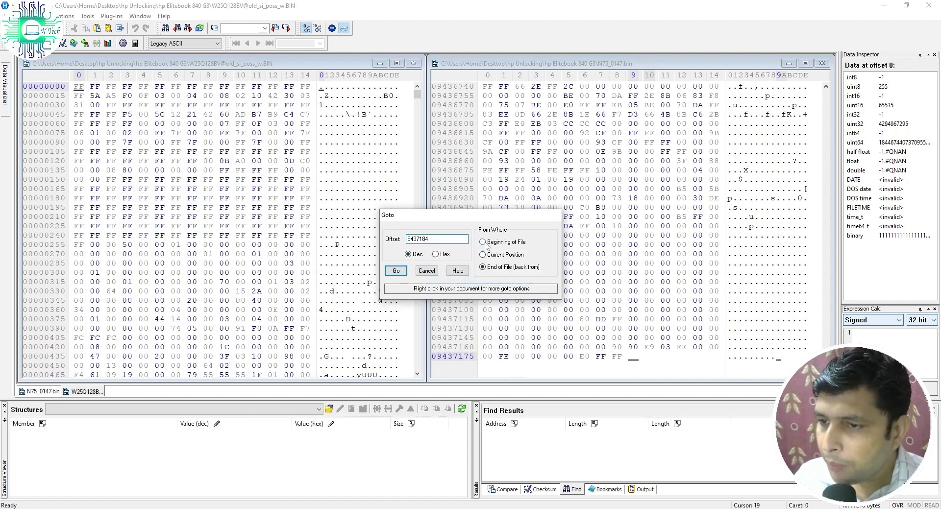
click(483, 268)
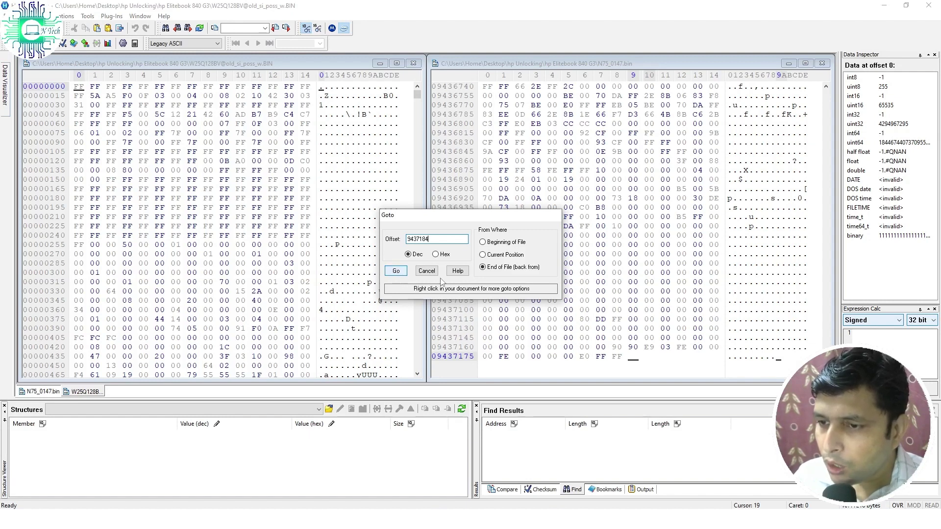
click(396, 271)
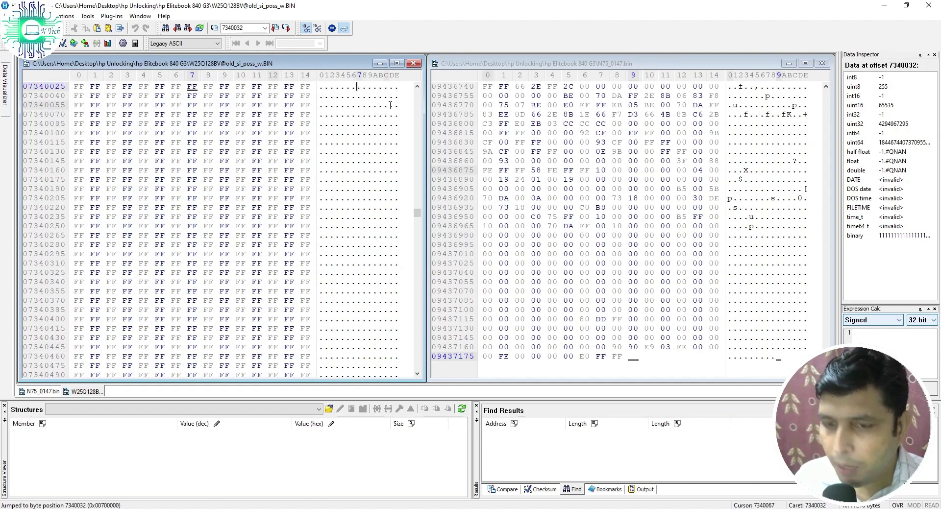
key(shift+Down)
key(shift+Down)
key(shift+Down)
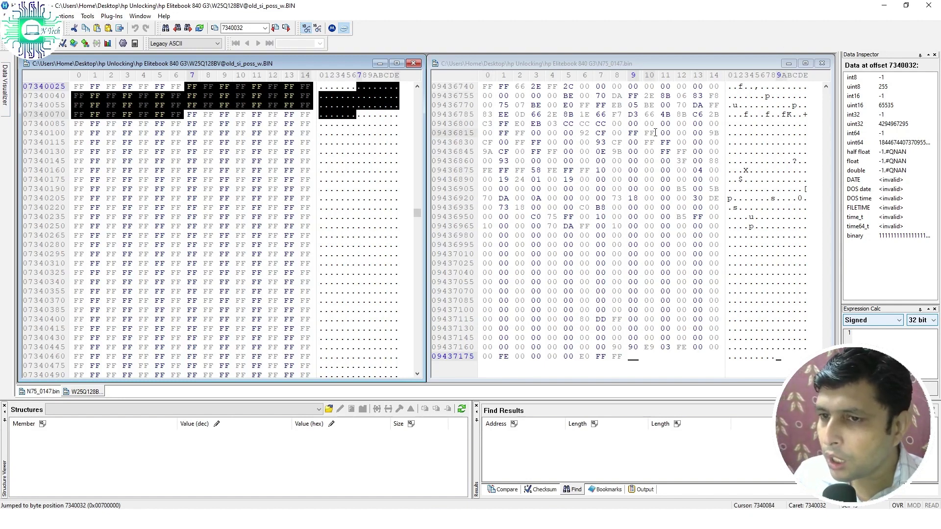
click(359, 87)
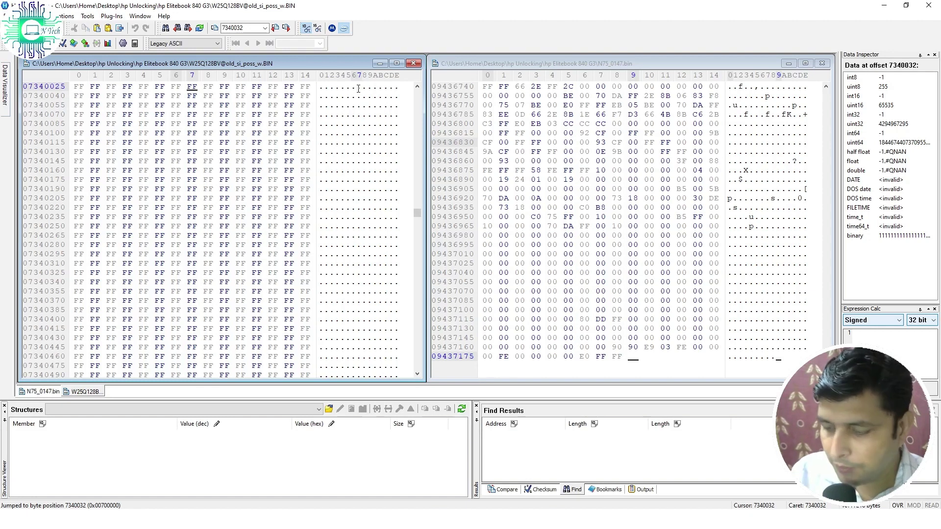
key(shift+Down)
key(shift+Down)
key(shift+Down)
key(shift+Down)
key(shift+Down)
key(shift+Down)
key(shift+Down)
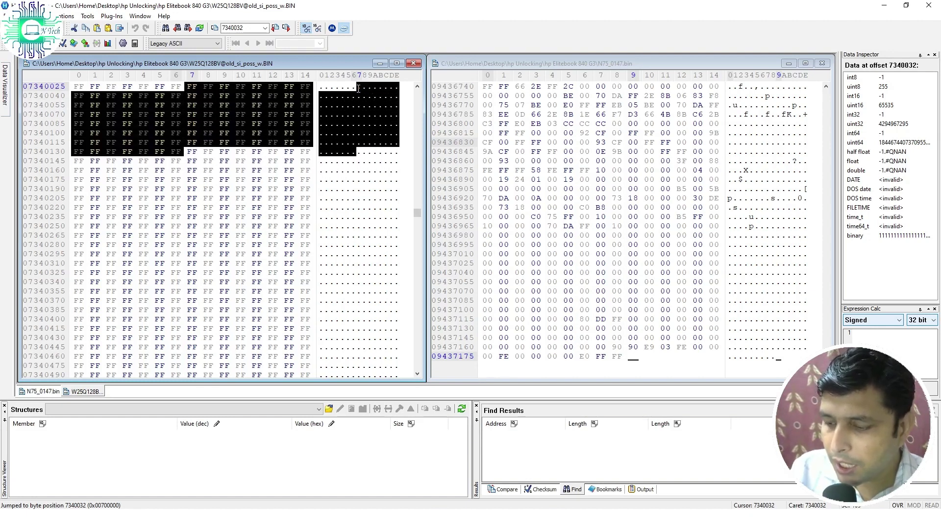
key(ctrl+shift+End)
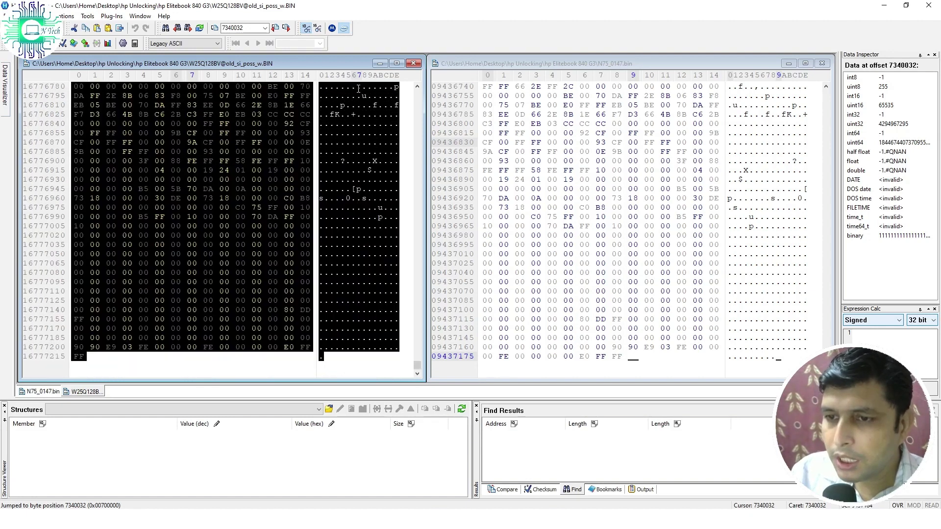
right_click(240, 166)
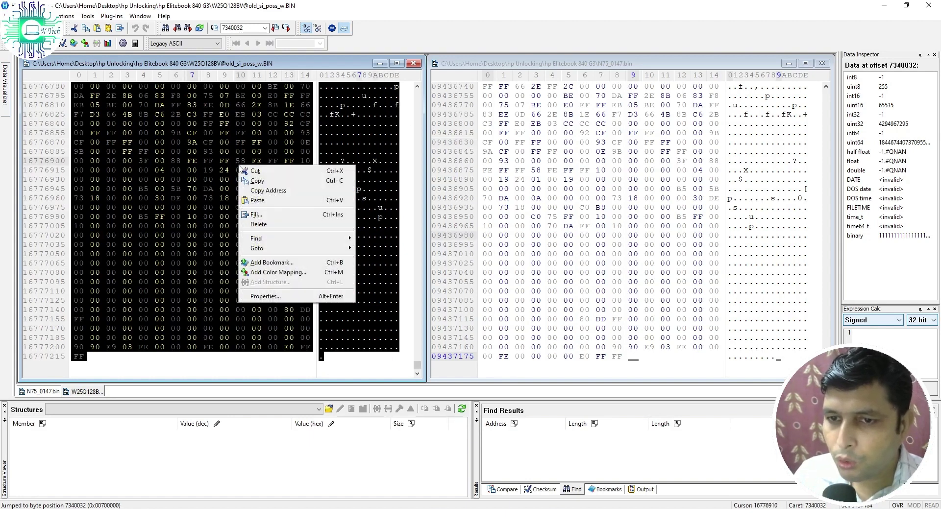
click(258, 224)
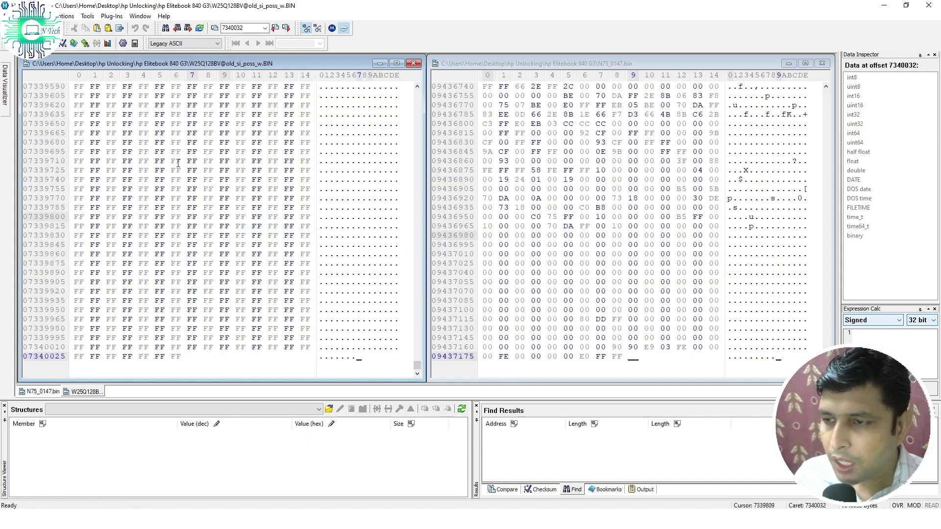
click(679, 181)
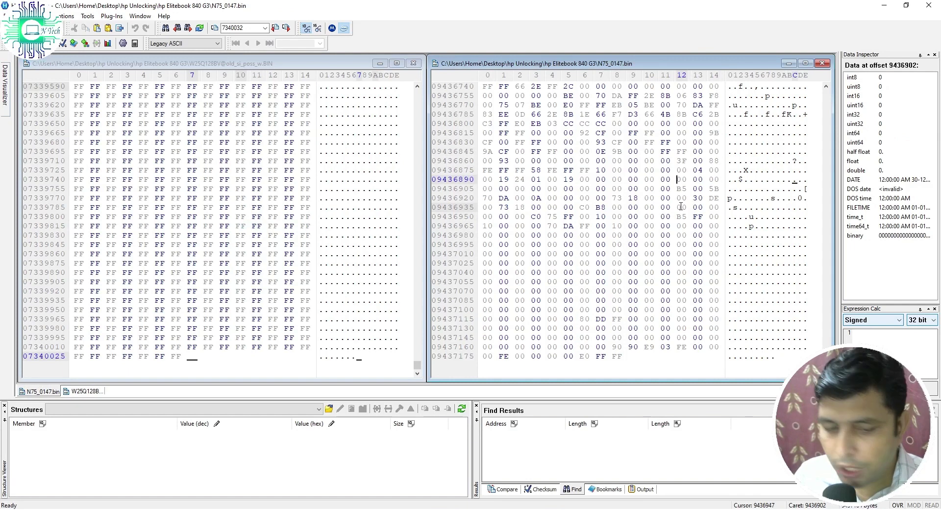
key(ctrl+a)
right_click(641, 139)
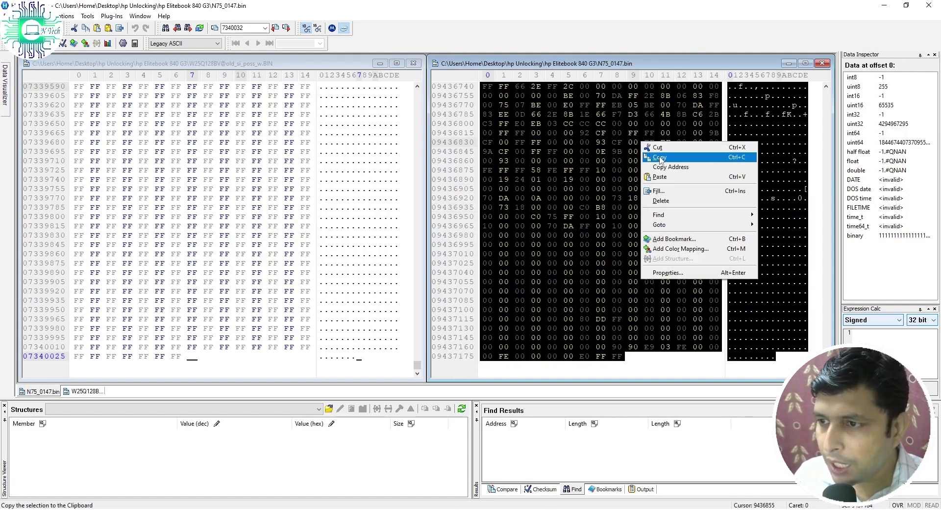
click(653, 157)
right_click(385, 316)
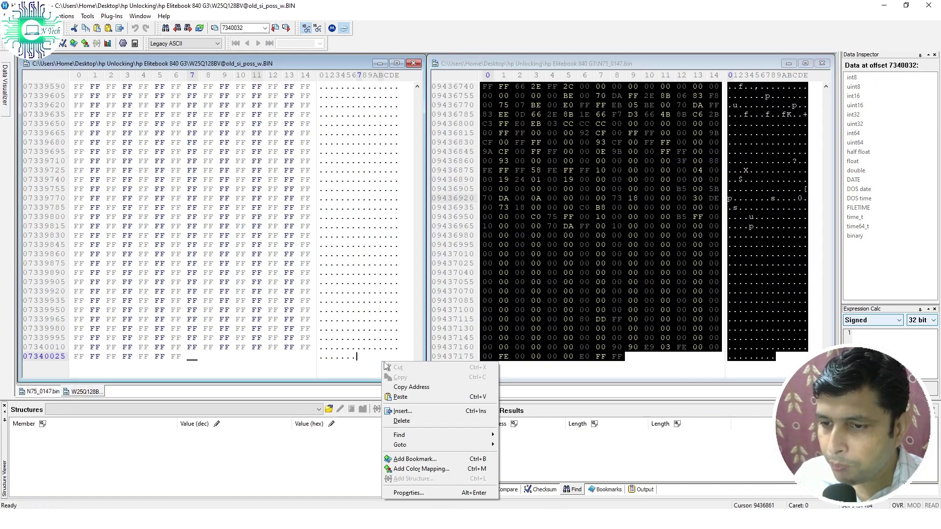
click(401, 398)
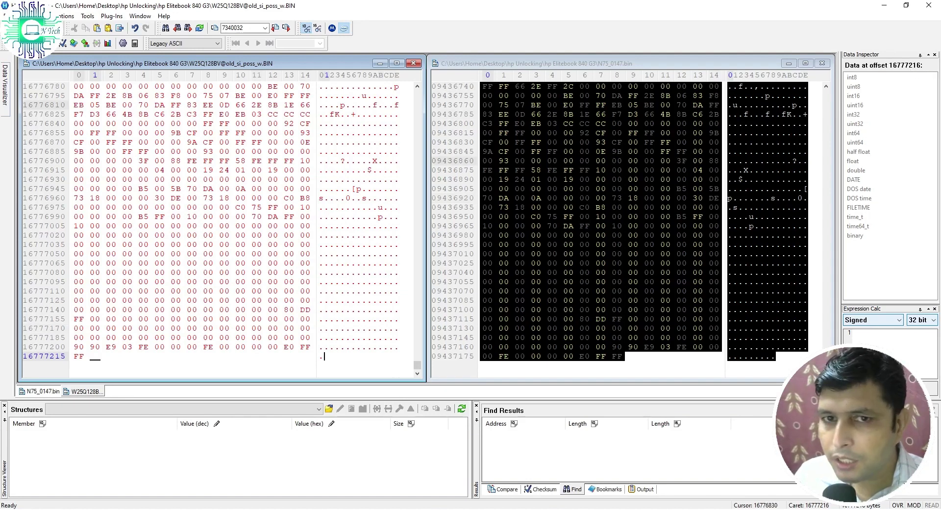
Save the modified image as "new.bios.bin" in the hp Elitebook 840 G3 folder
click(6, 16)
click(24, 65)
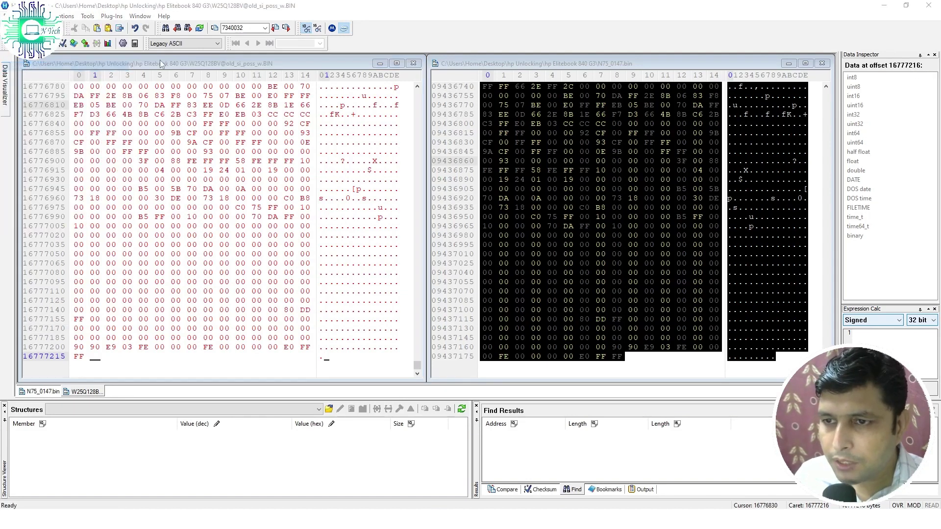
text(ne)
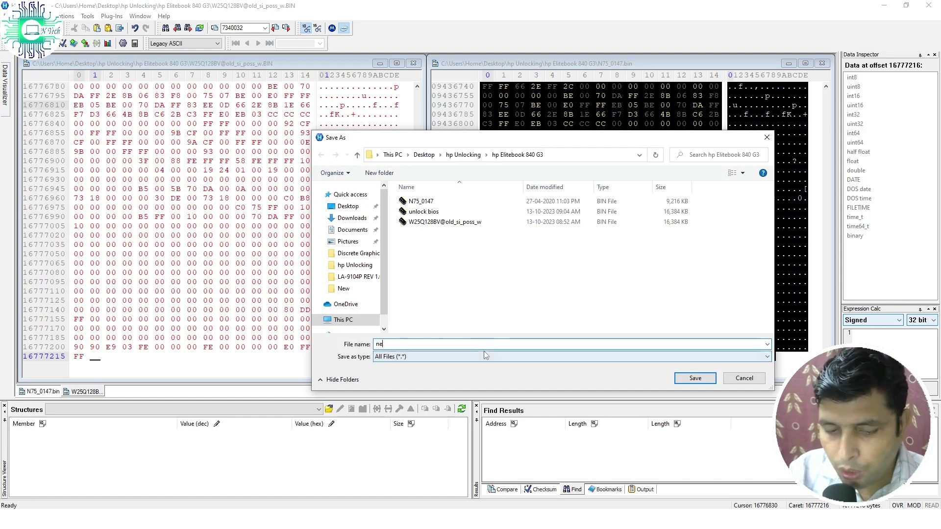
text(w.bio)
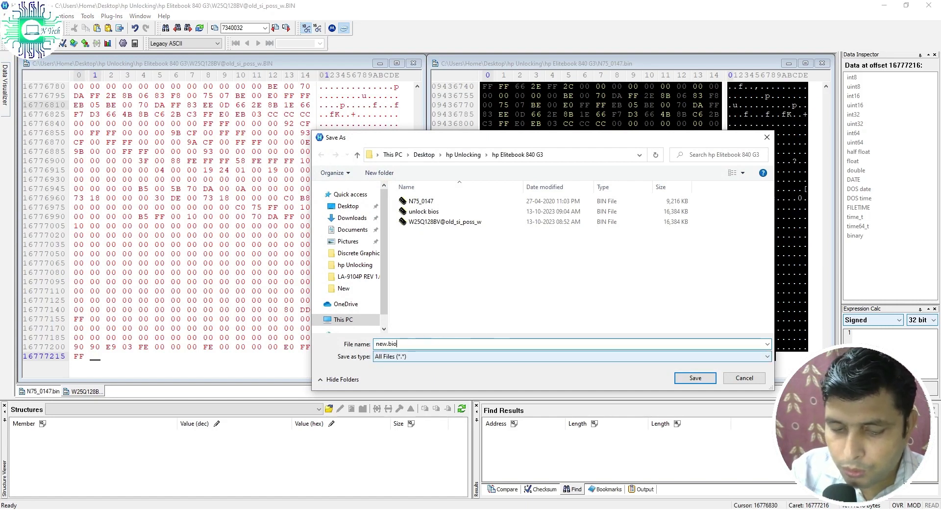
text(s)
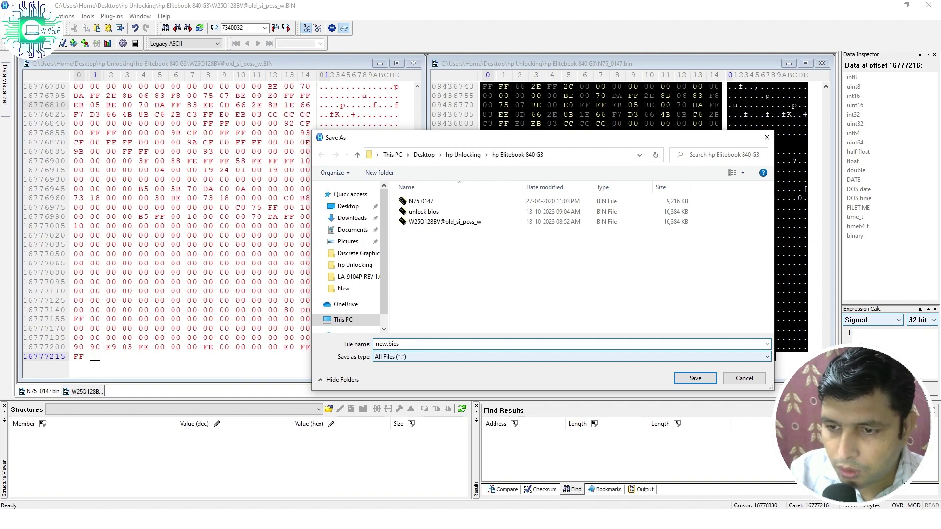
text(.bin)
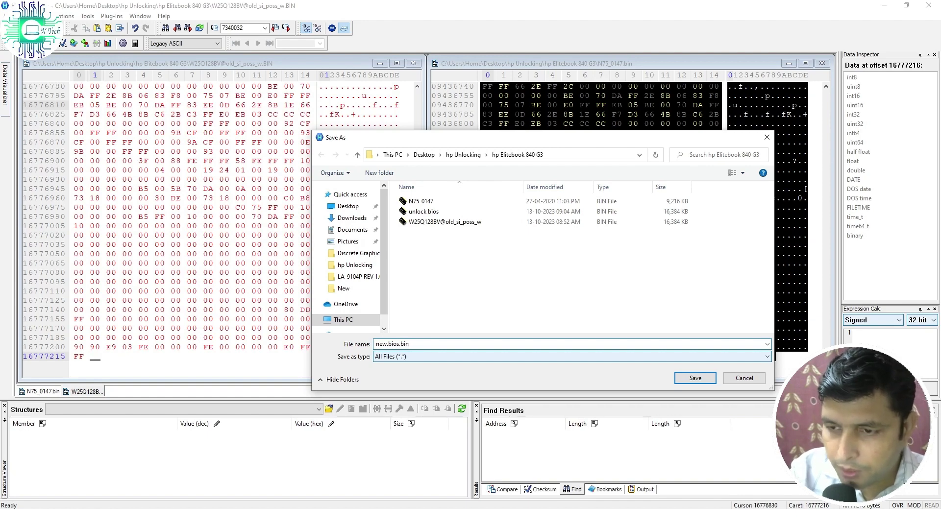
click(692, 378)
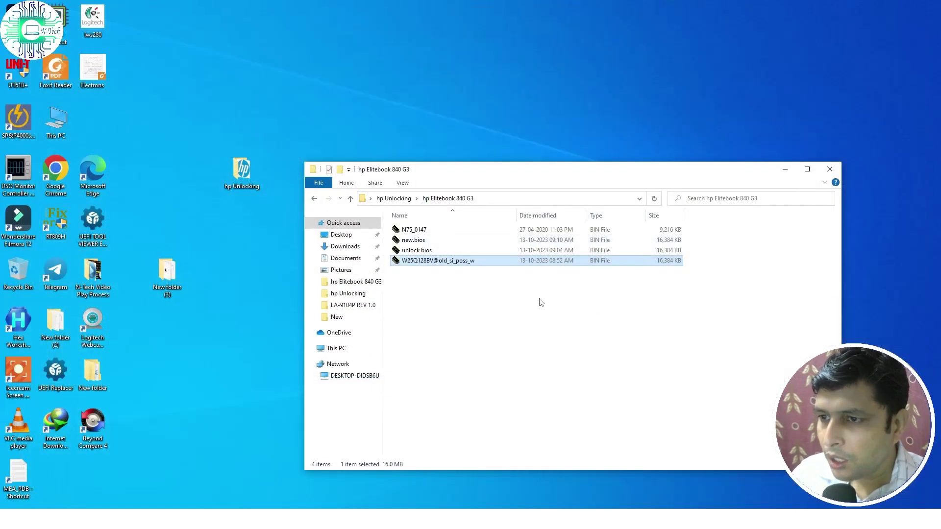
Open W25Q128BV@old_si_poss_w from the hp Elitebook 840 G3 folder in Hex Workshop
click(540, 300)
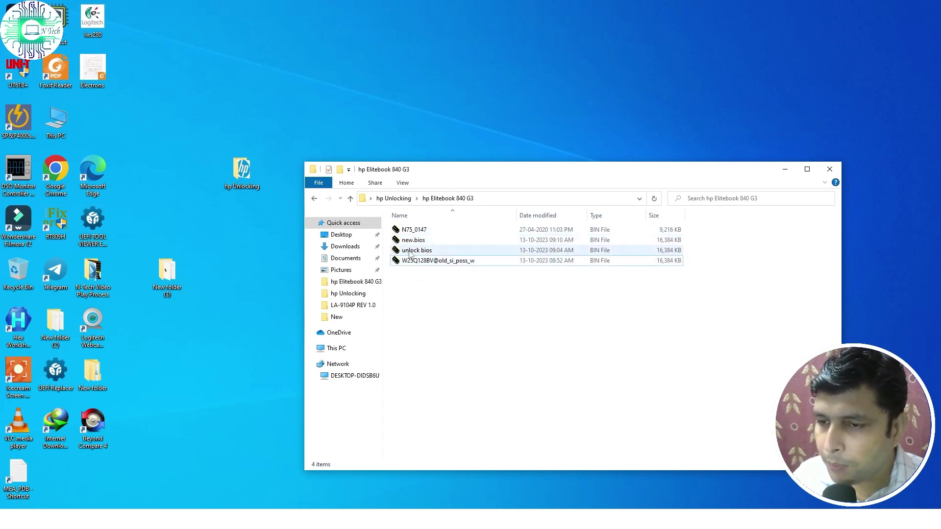
right_click(432, 261)
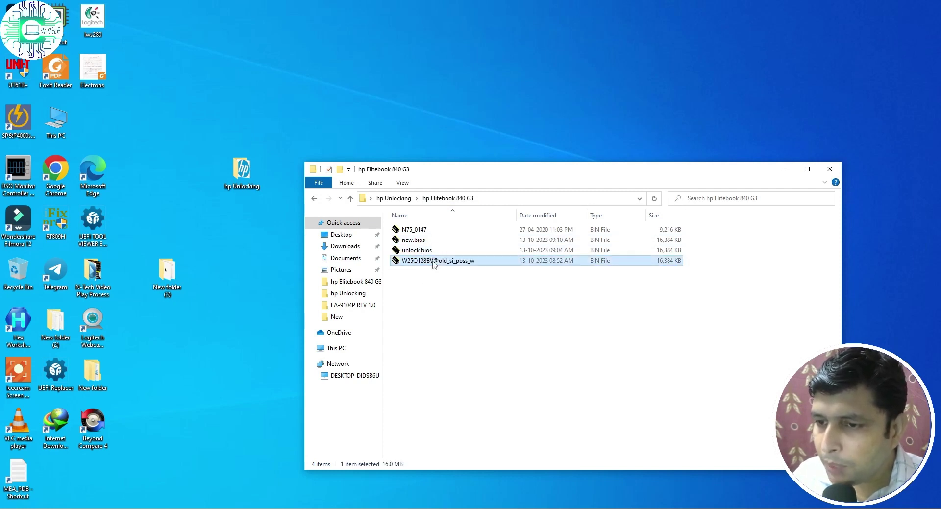
click(482, 312)
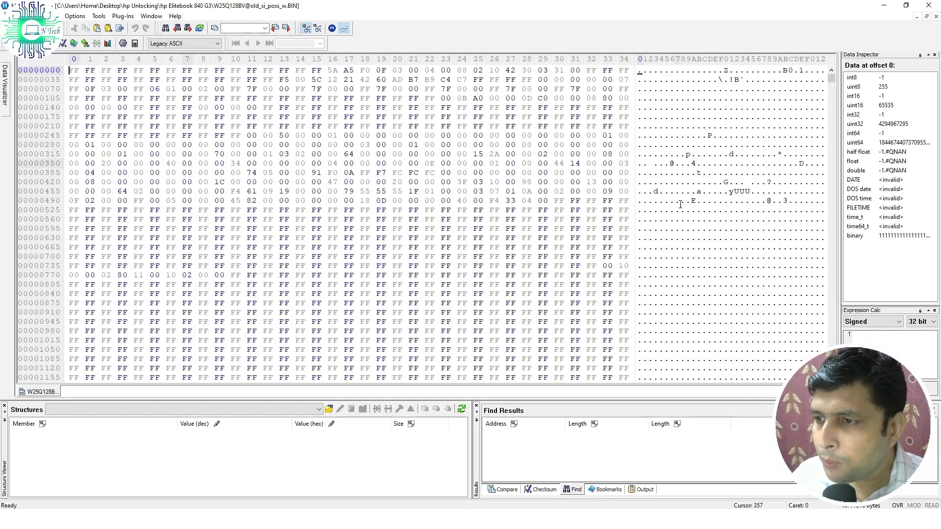